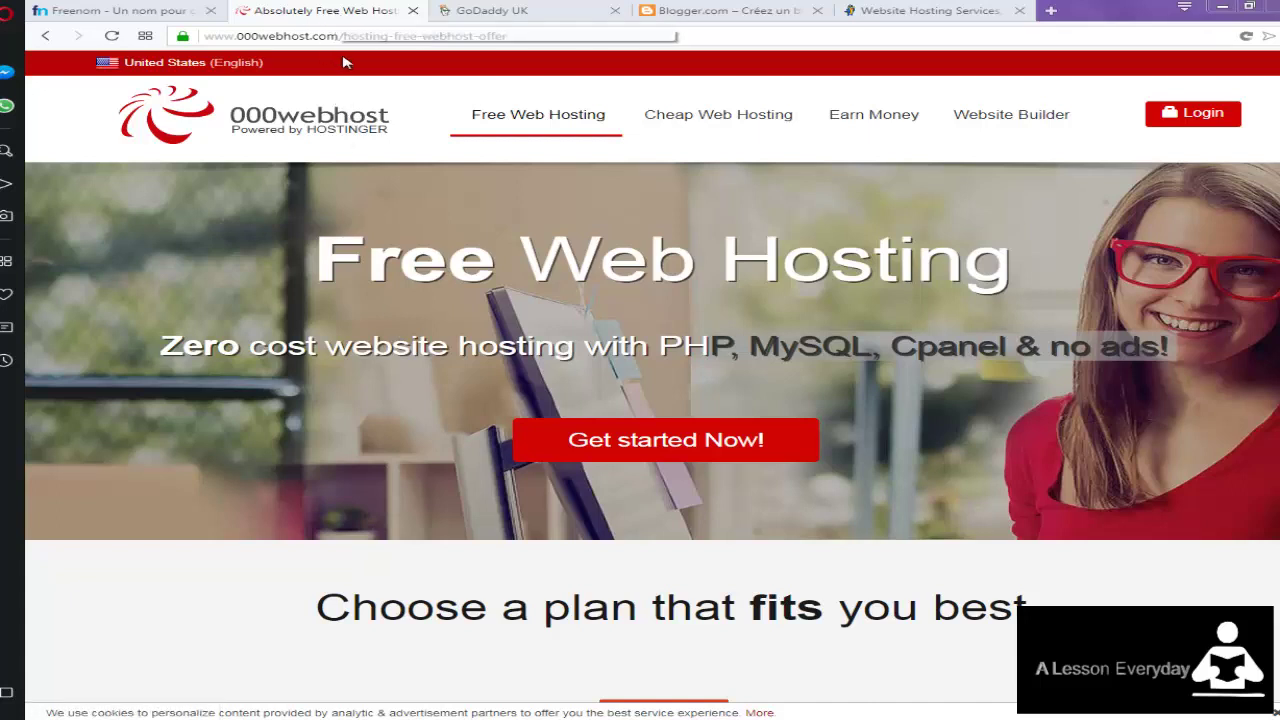
Switch to Freenom and put the cursor in the empty free domain search box
left_click(137, 16)
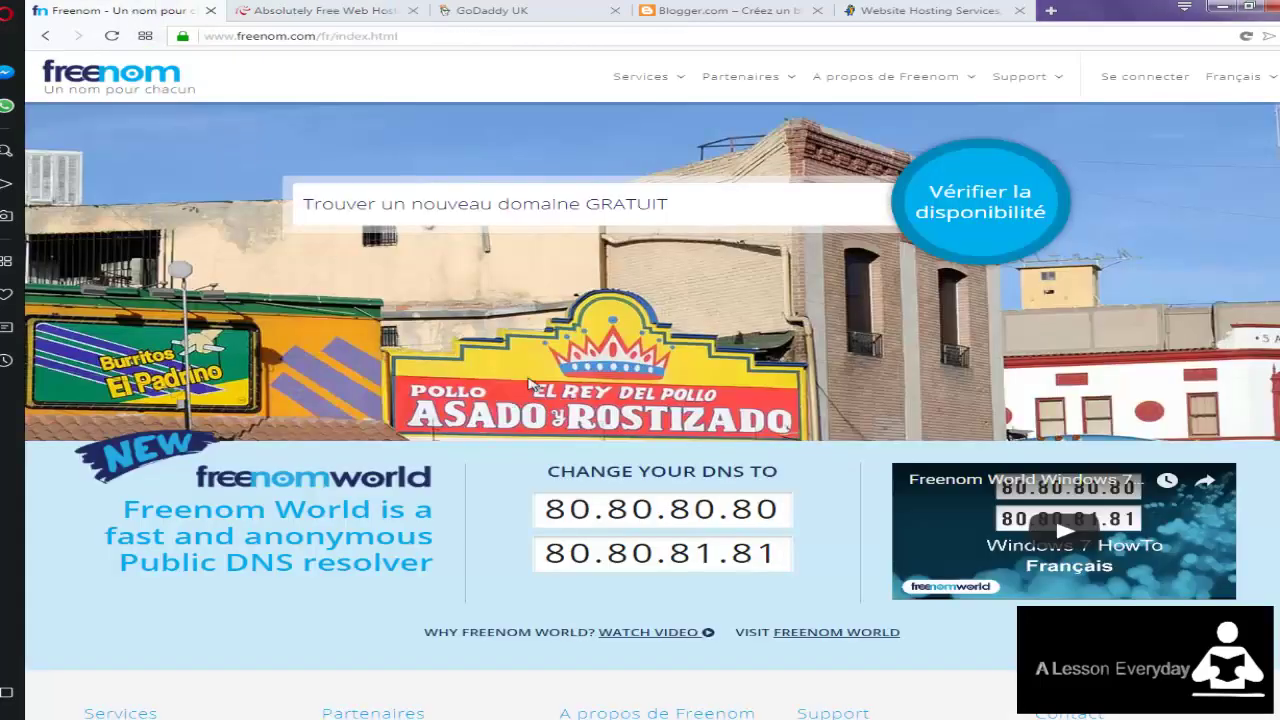
left_click(505, 205)
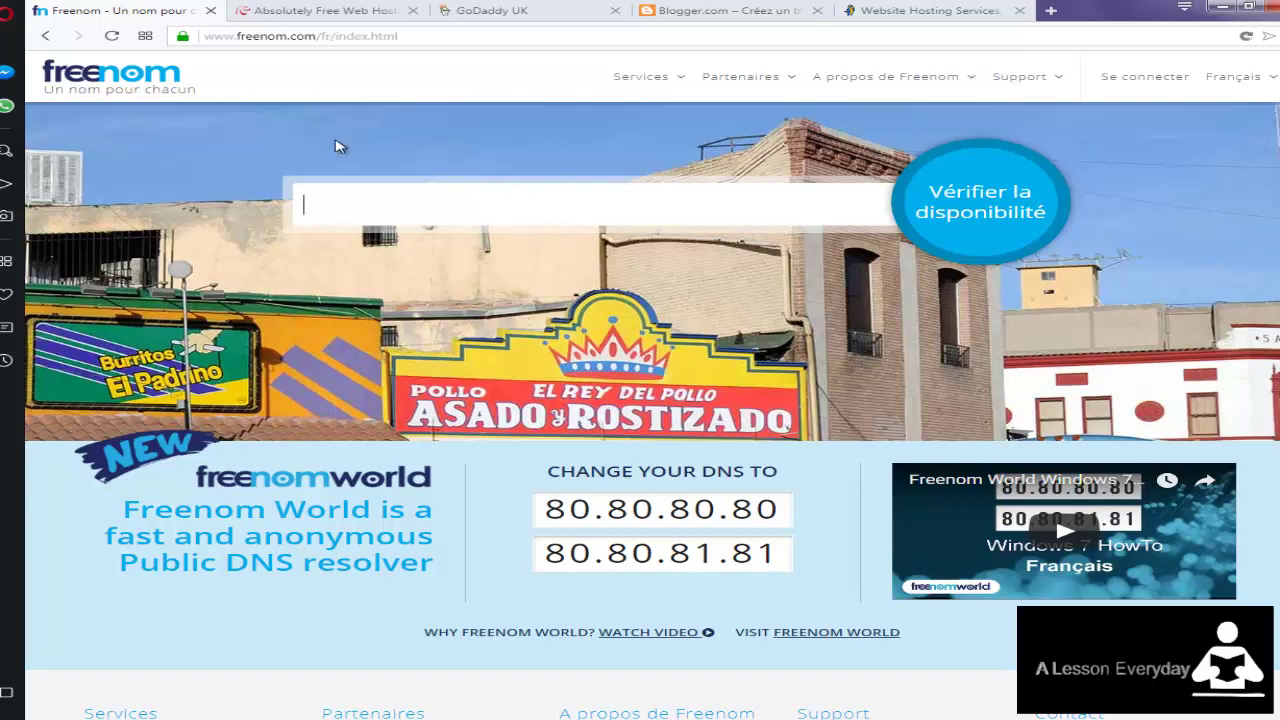
Clear the leftover text highlight on the 000webhost free hosting page, glance at Freenom, then return
left_click(318, 12)
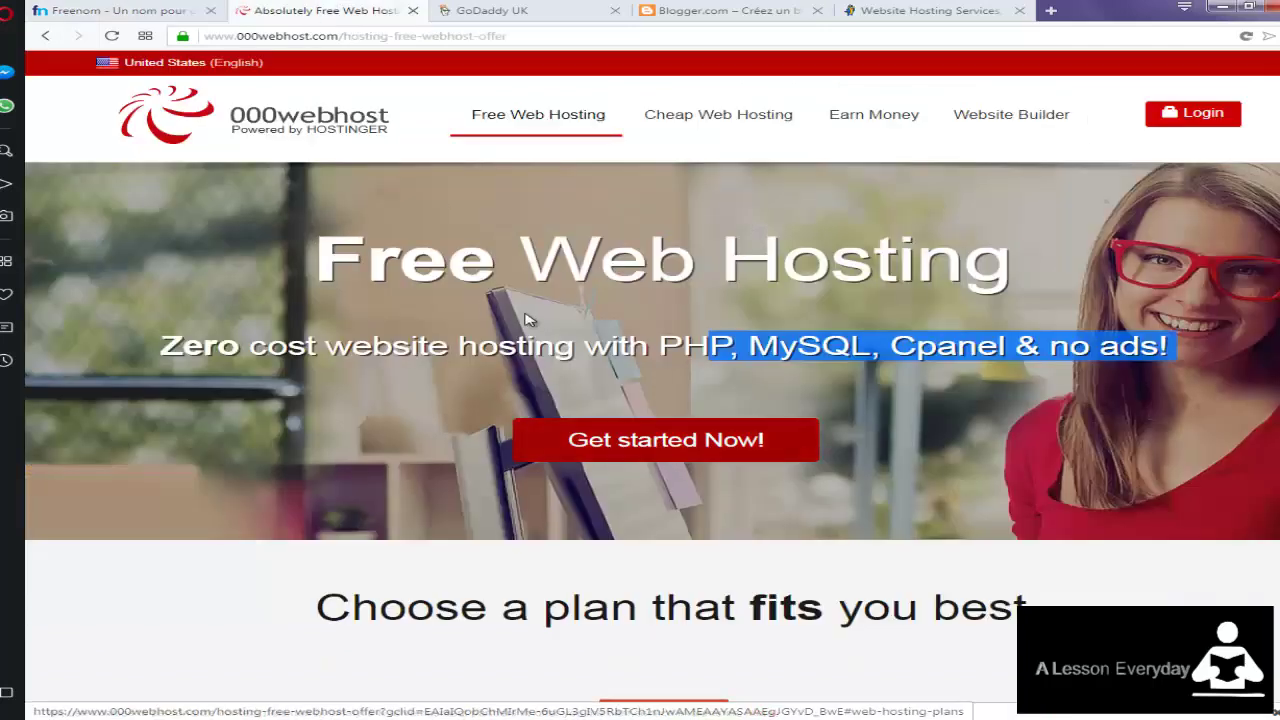
left_click(466, 278)
left_click_drag(448, 276, 375, 271)
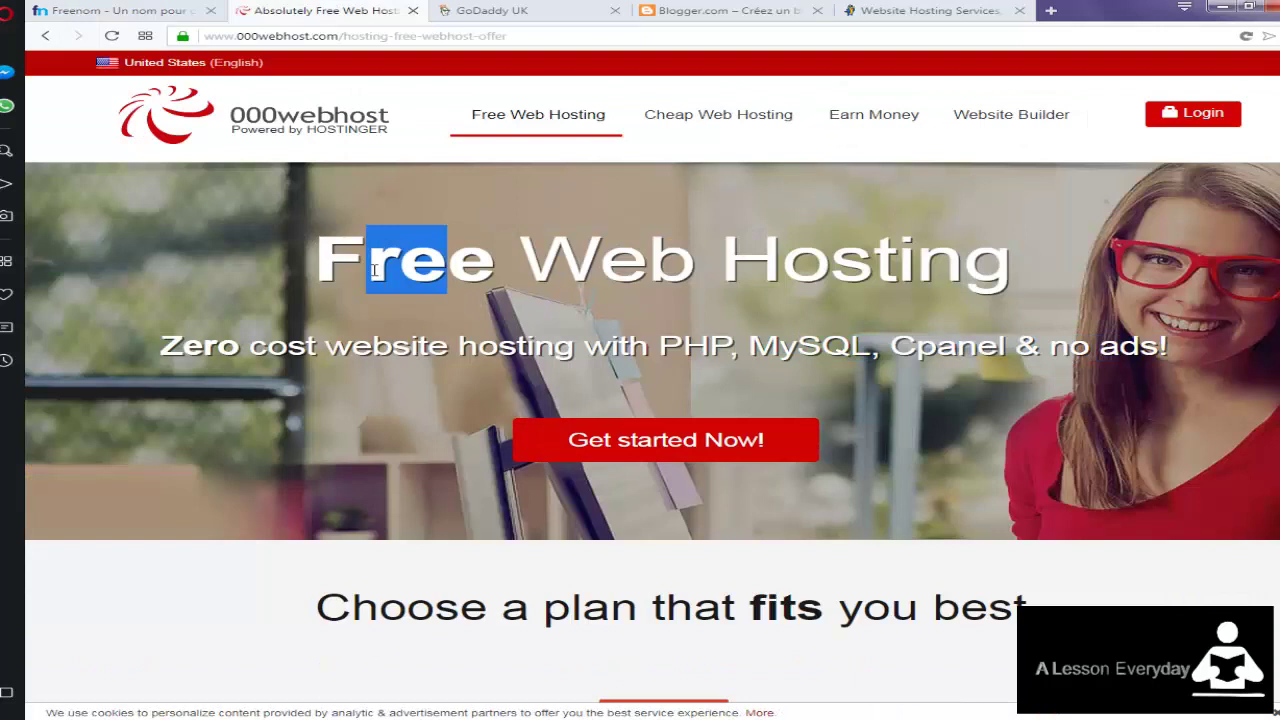
left_click(410, 302)
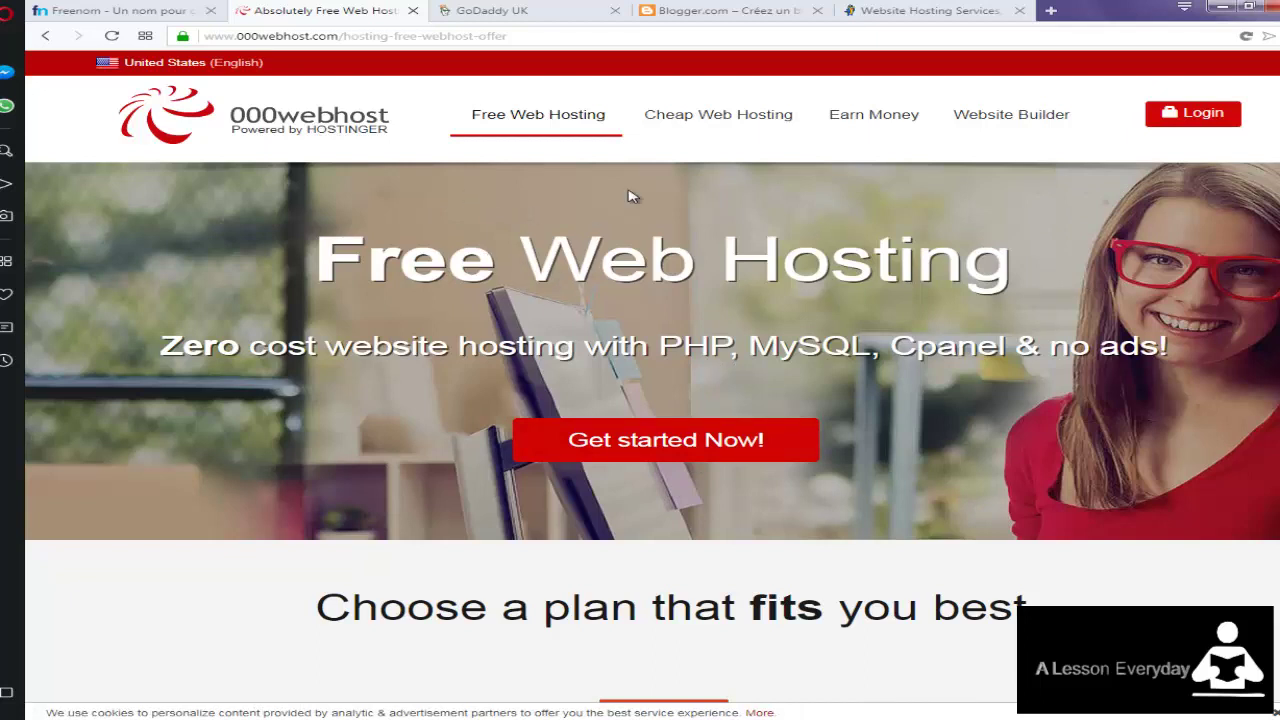
left_click(144, 14)
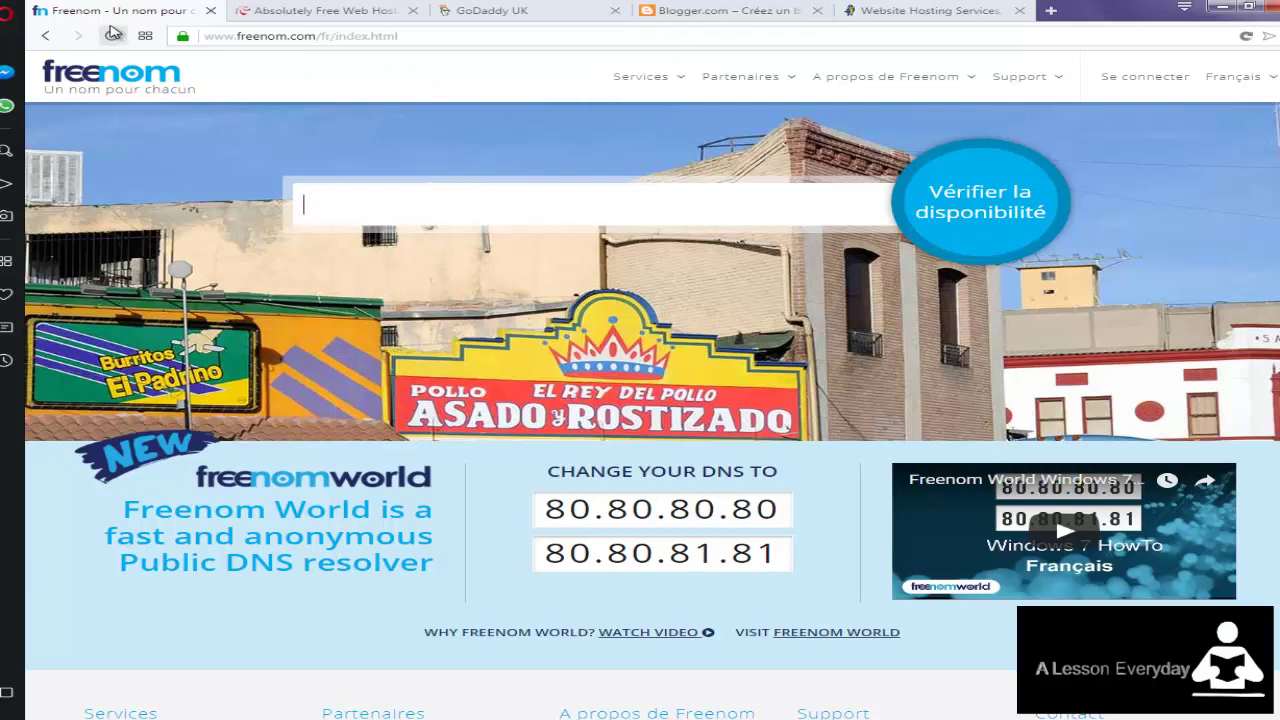
left_click(287, 12)
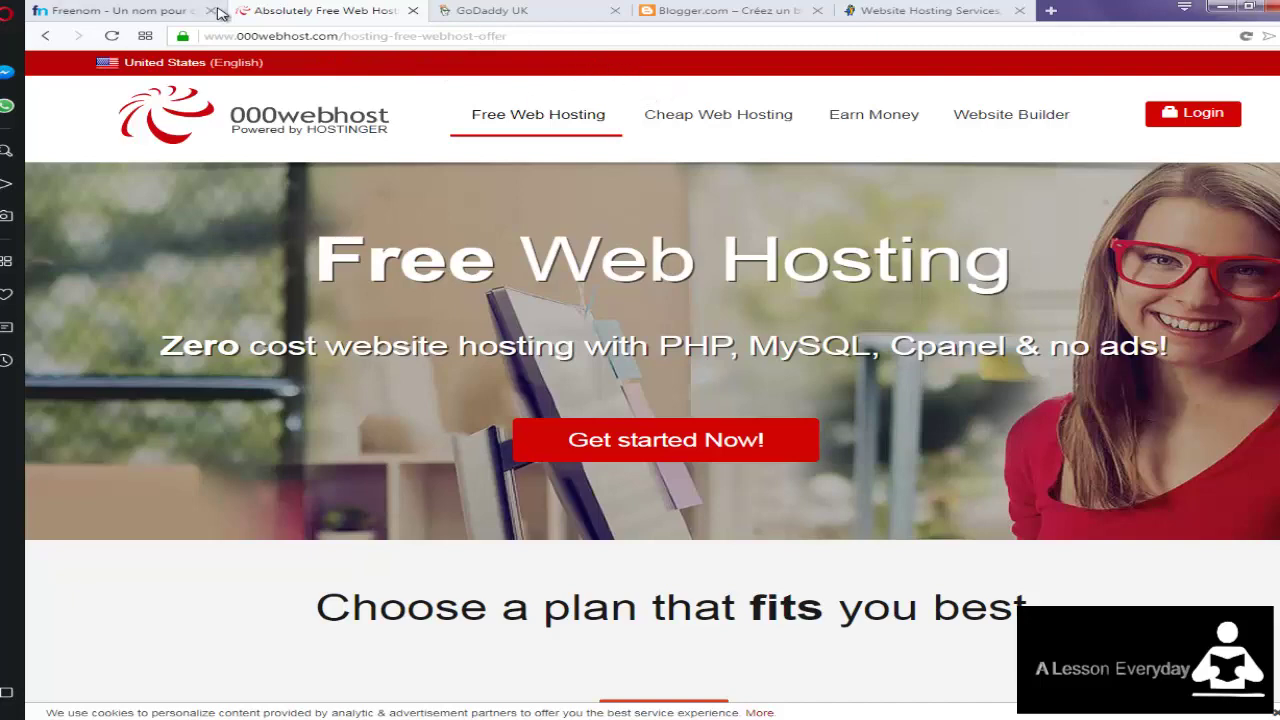
Bring up Blogger's French about page presenting the Créez votre blog offer
left_click(720, 10)
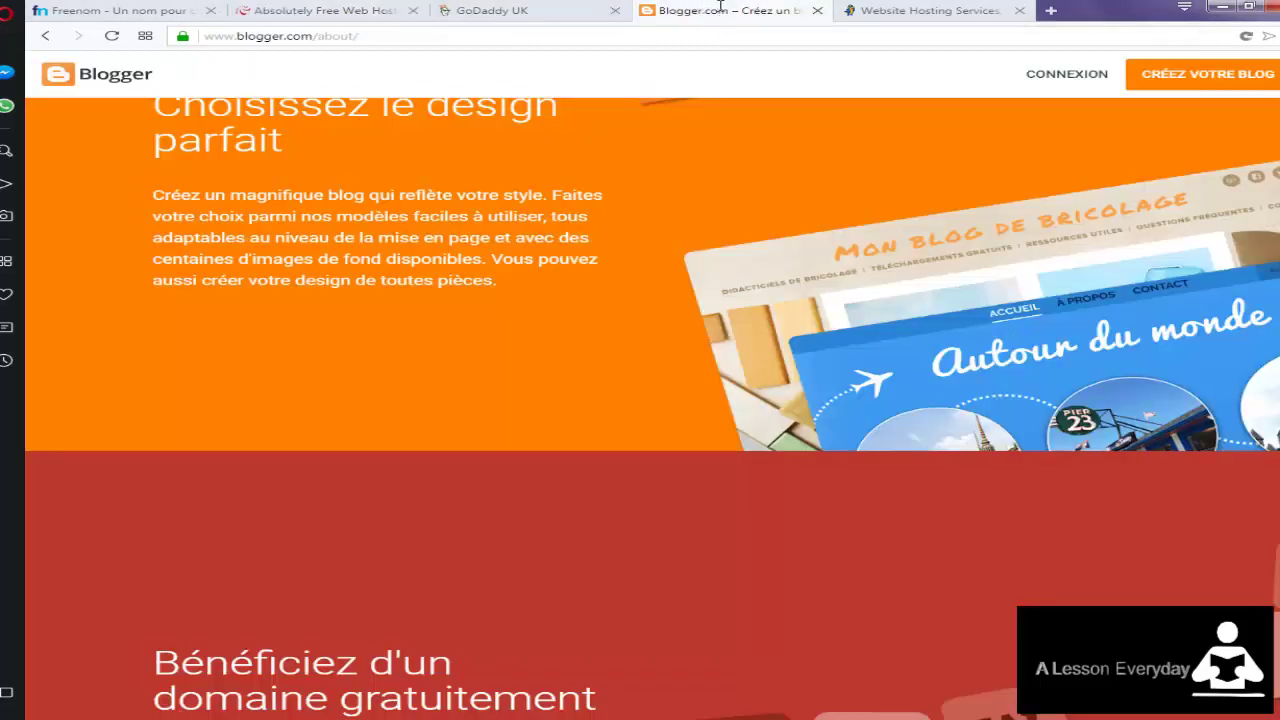
scroll(706, 246, "up", 3)
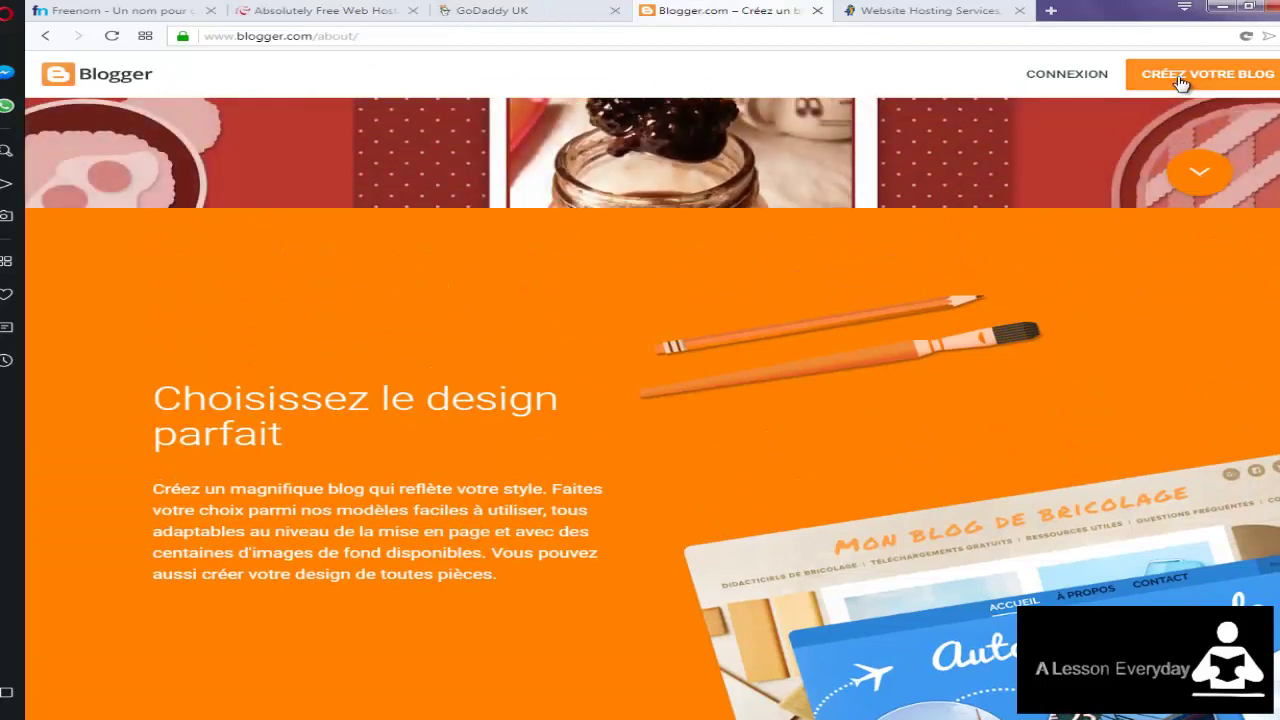
scroll(971, 234, "up", 3)
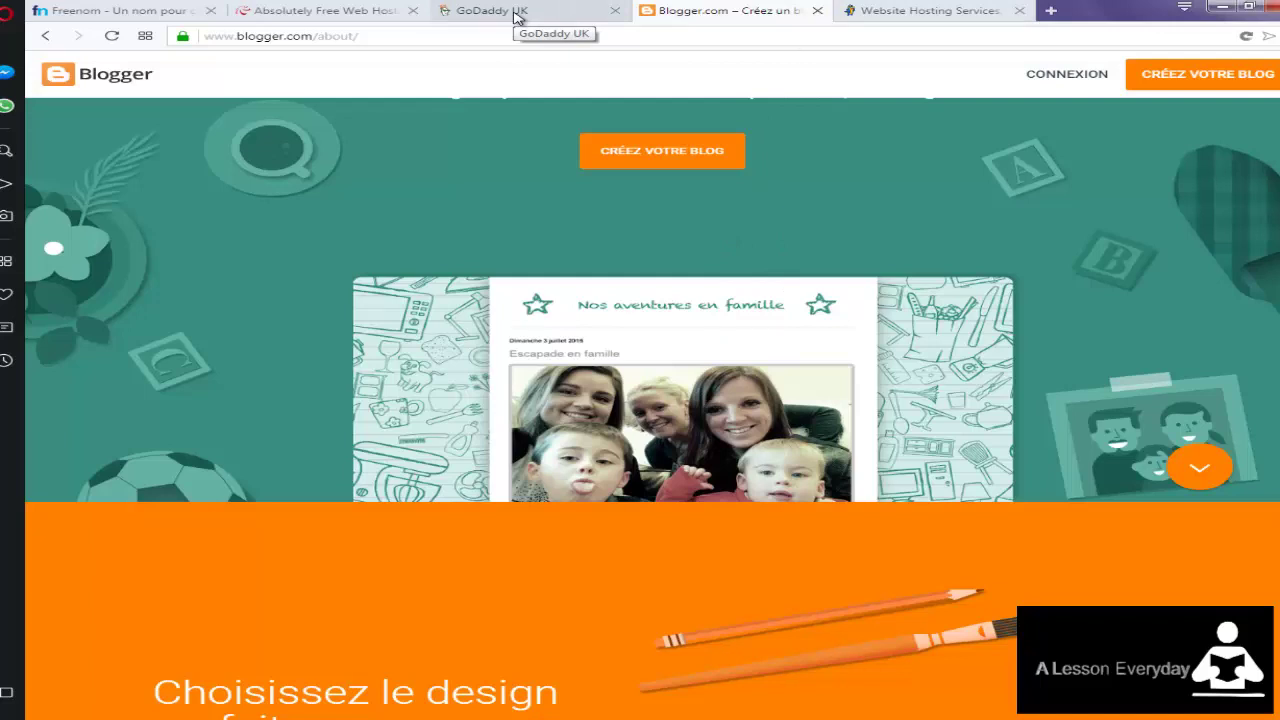
Show GoDaddy UK's domain offers page with the $1.17 first .com deal
left_click(516, 12)
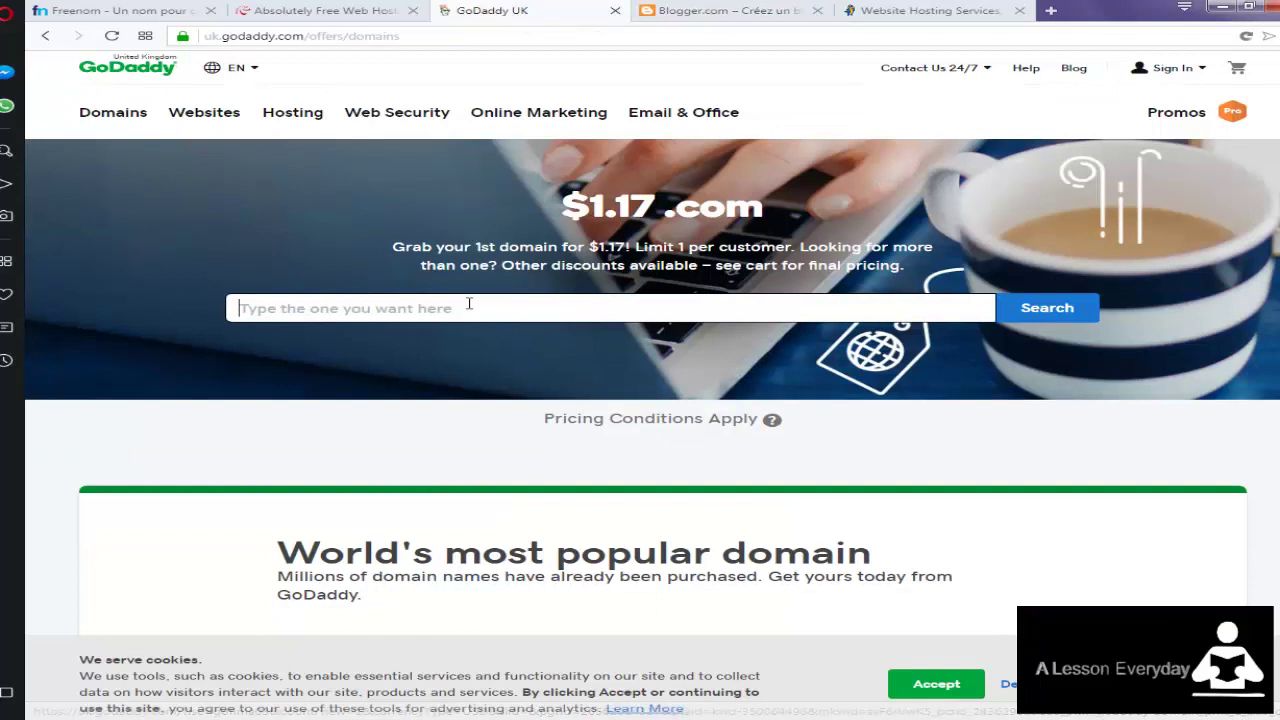
left_click(432, 311)
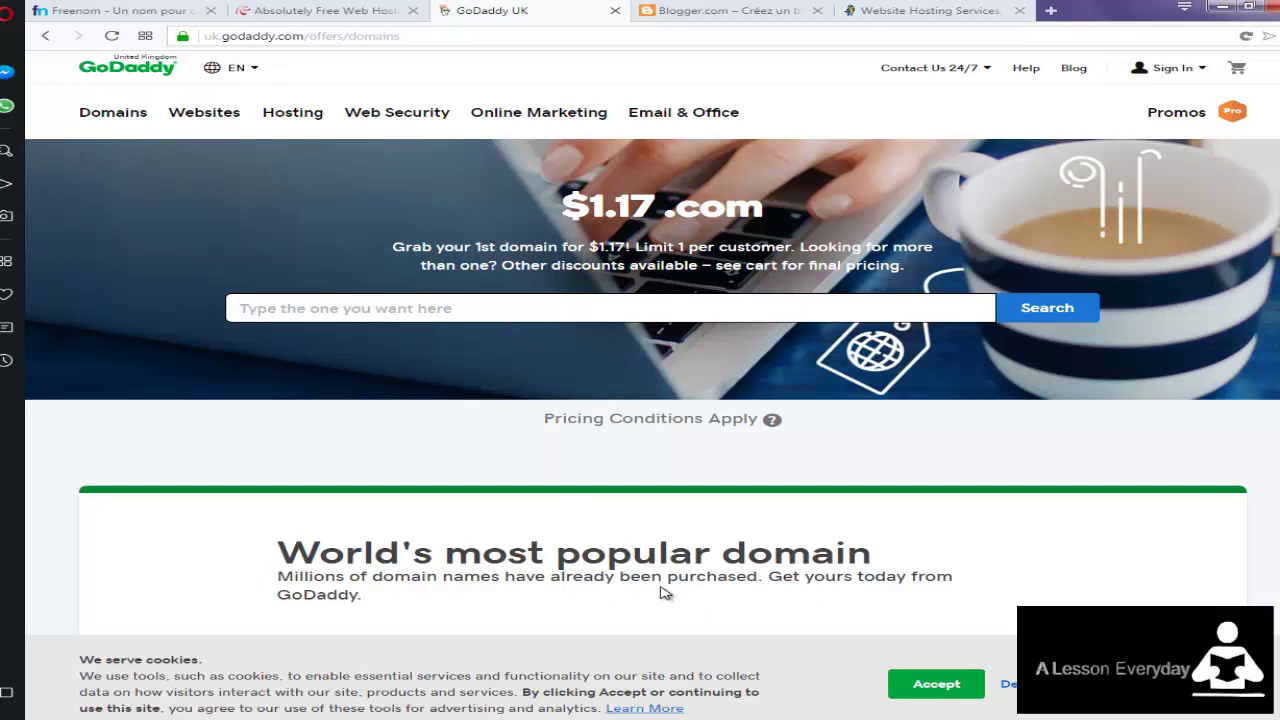
scroll(770, 580, "down", 1)
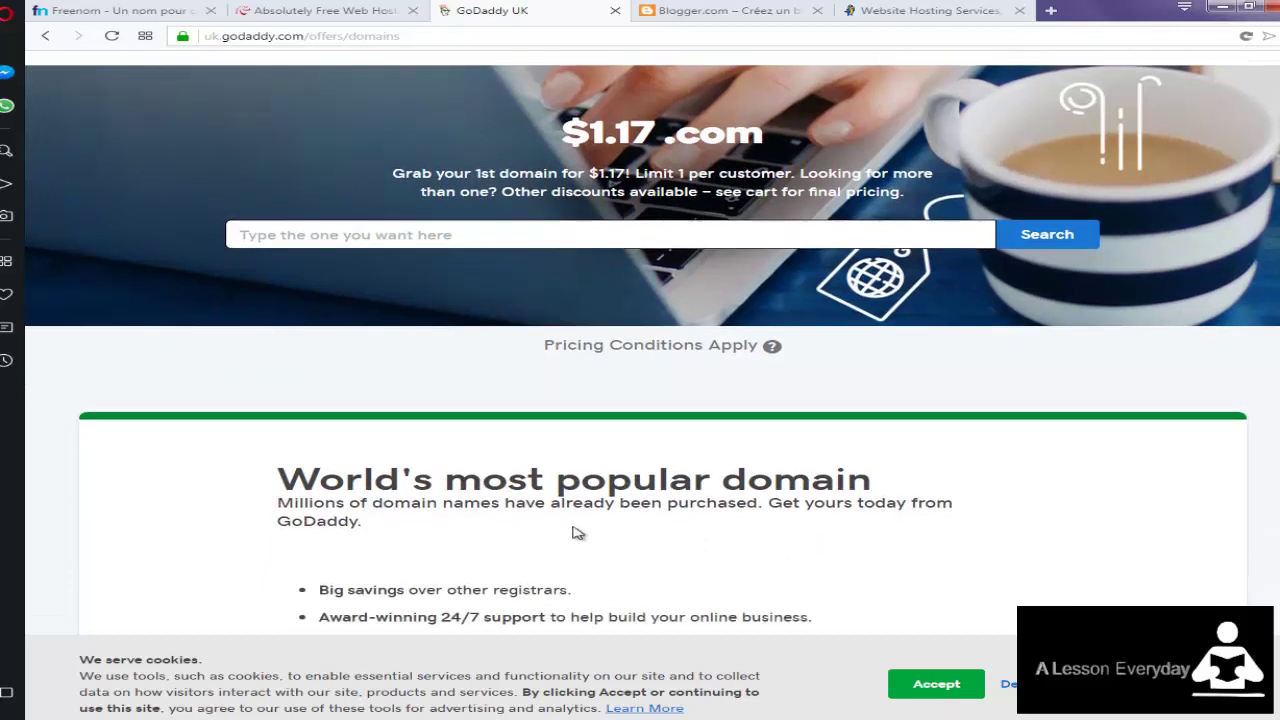
scroll(577, 535, "up", 1)
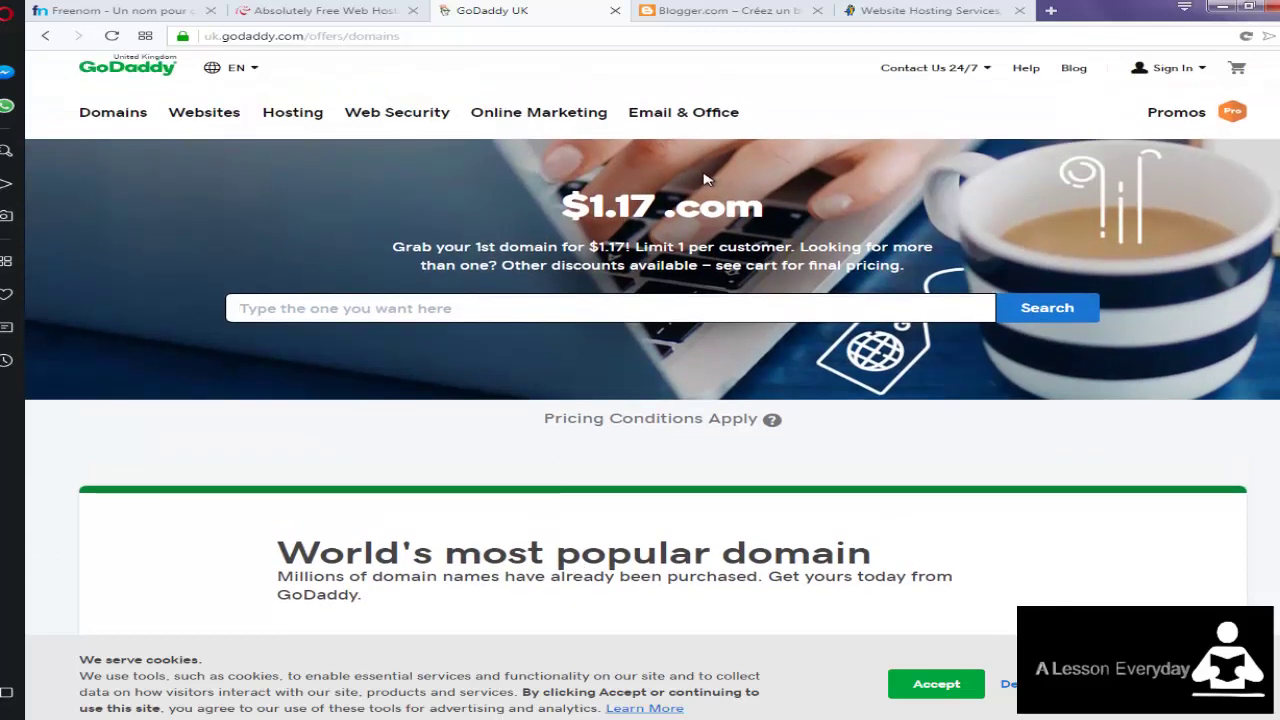
Show HostGator's Hatchling, Baby and Business plans at $2.64, $3.78 and $5.68 per month
left_click(889, 8)
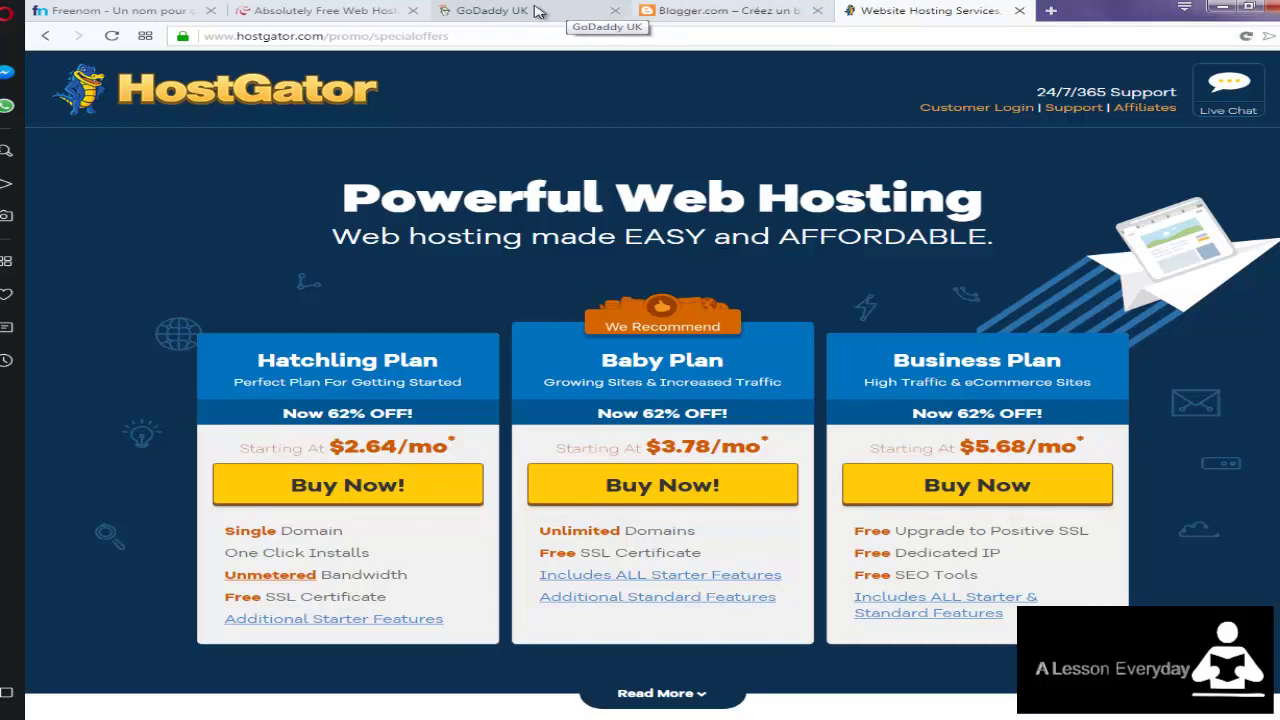
Review Freenom, 000webhost, GoDaddy UK and HostGator in turn, ending on Blogger's about page
left_click(106, 12)
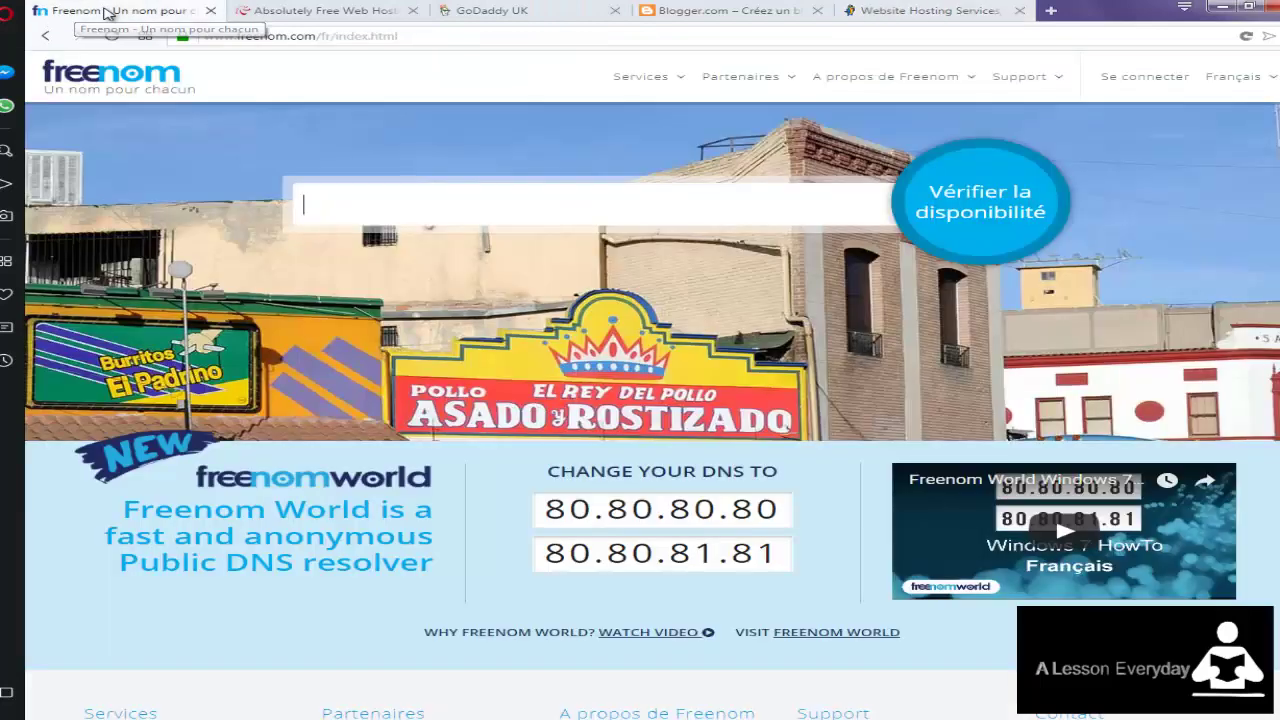
left_click(322, 12)
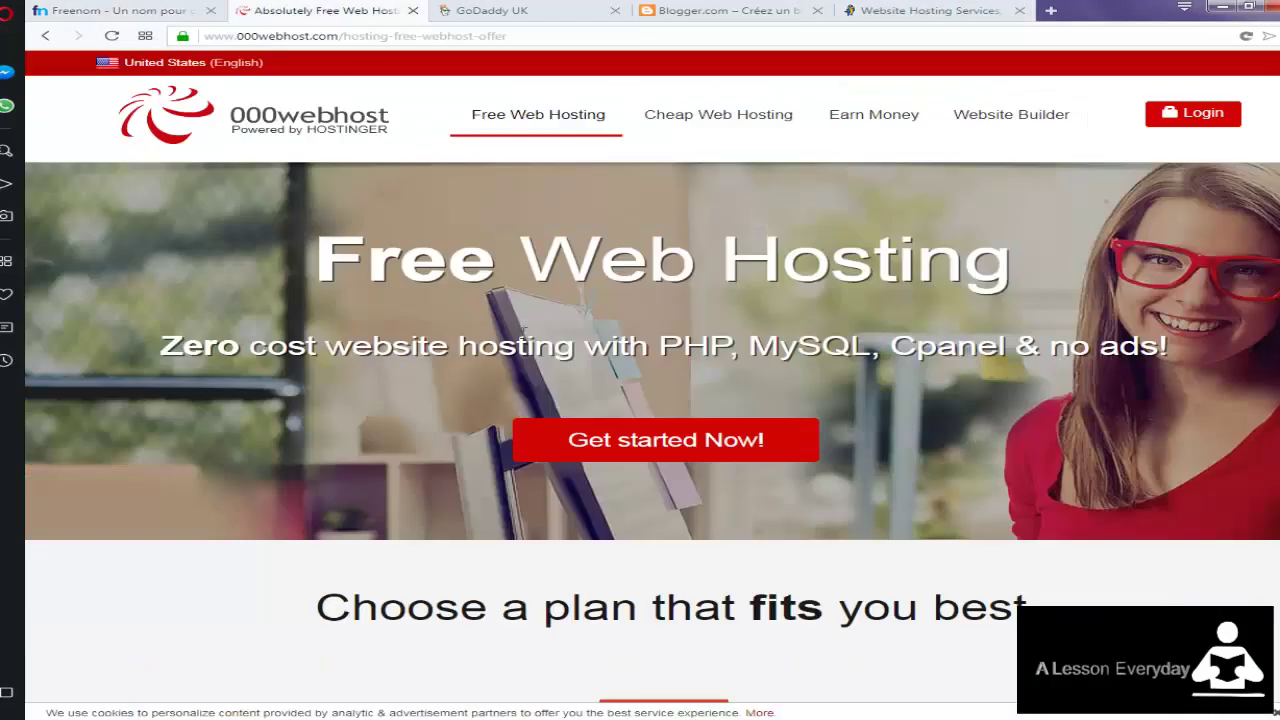
left_click(543, 12)
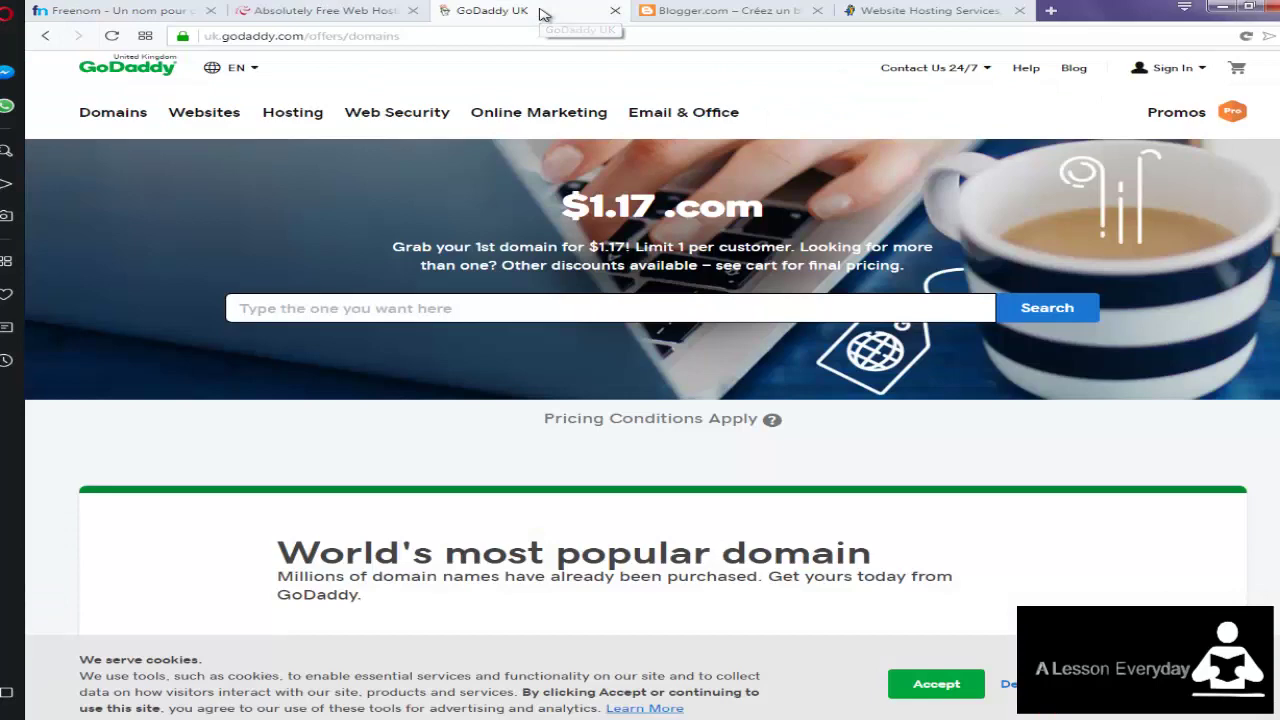
left_click(930, 11)
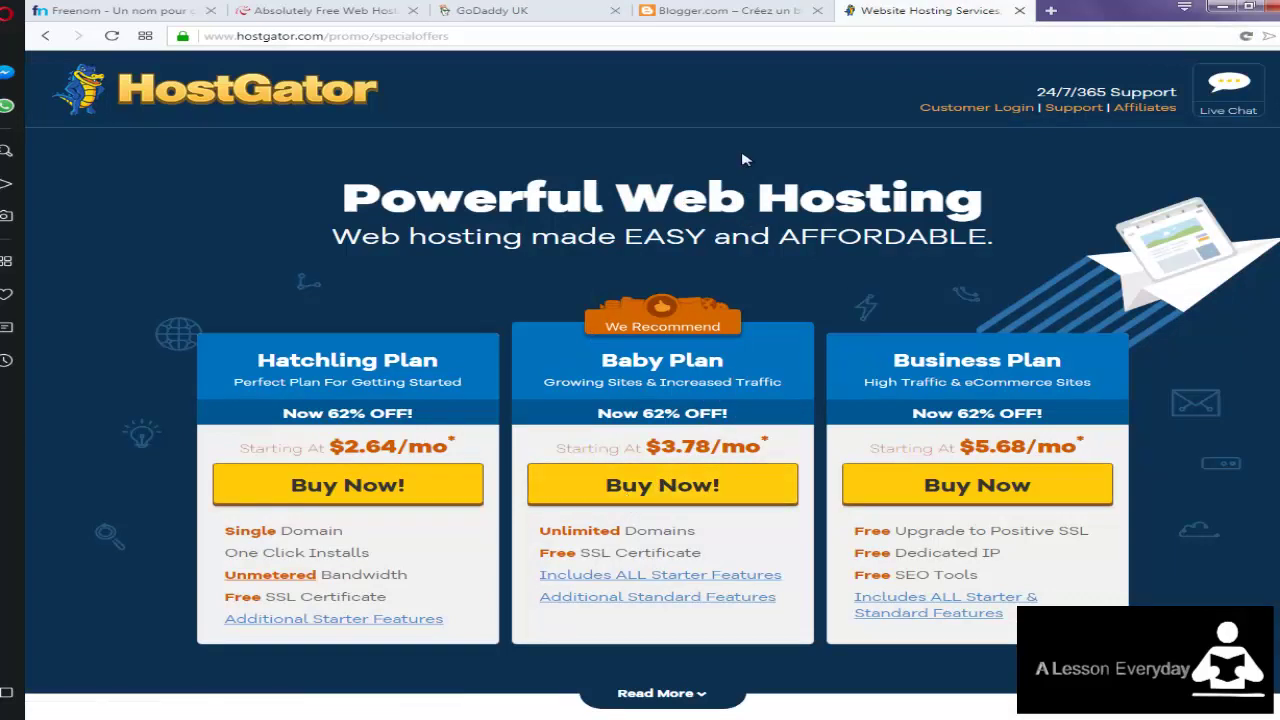
left_click(690, 8)
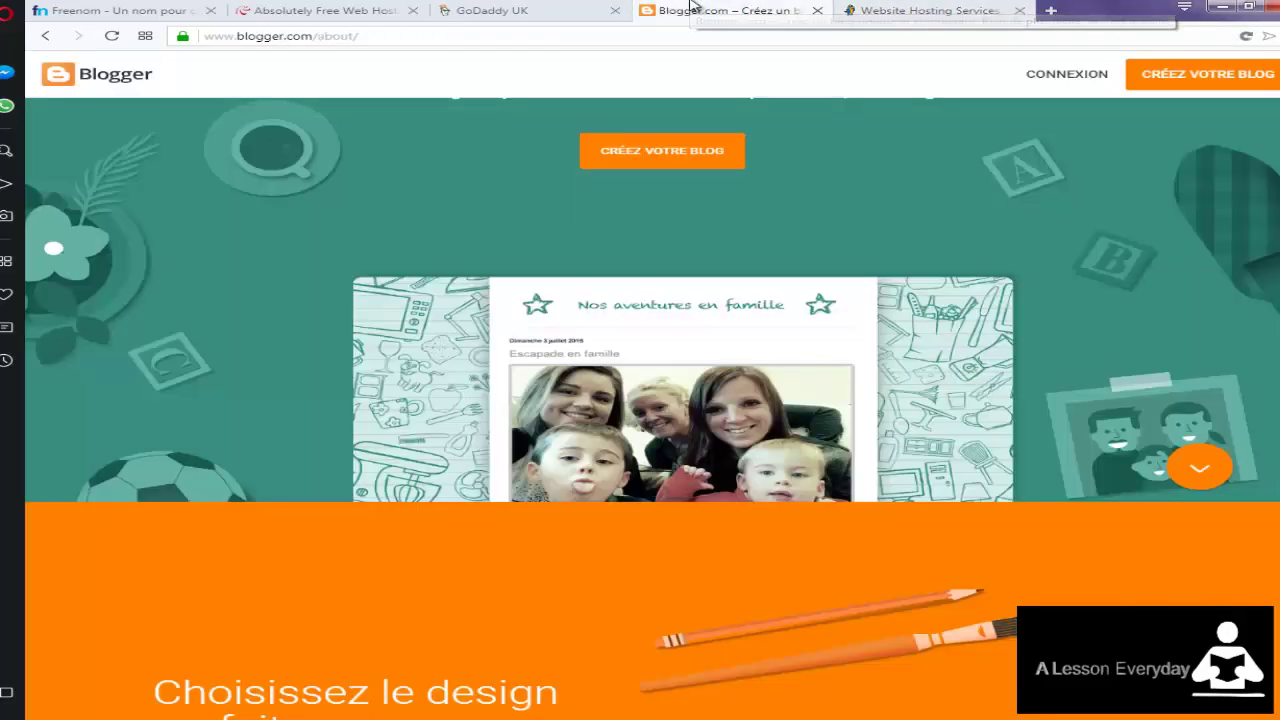
scroll(695, 404, "down", 2)
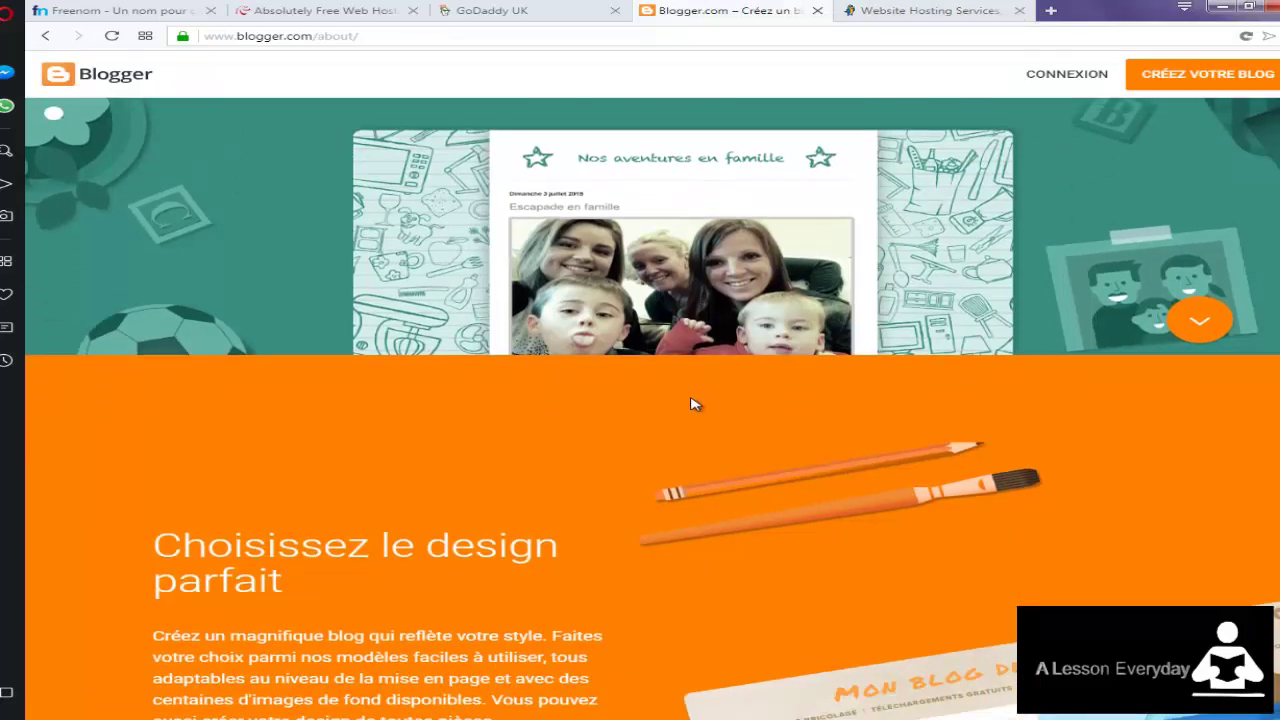
scroll(695, 404, "up", 2)
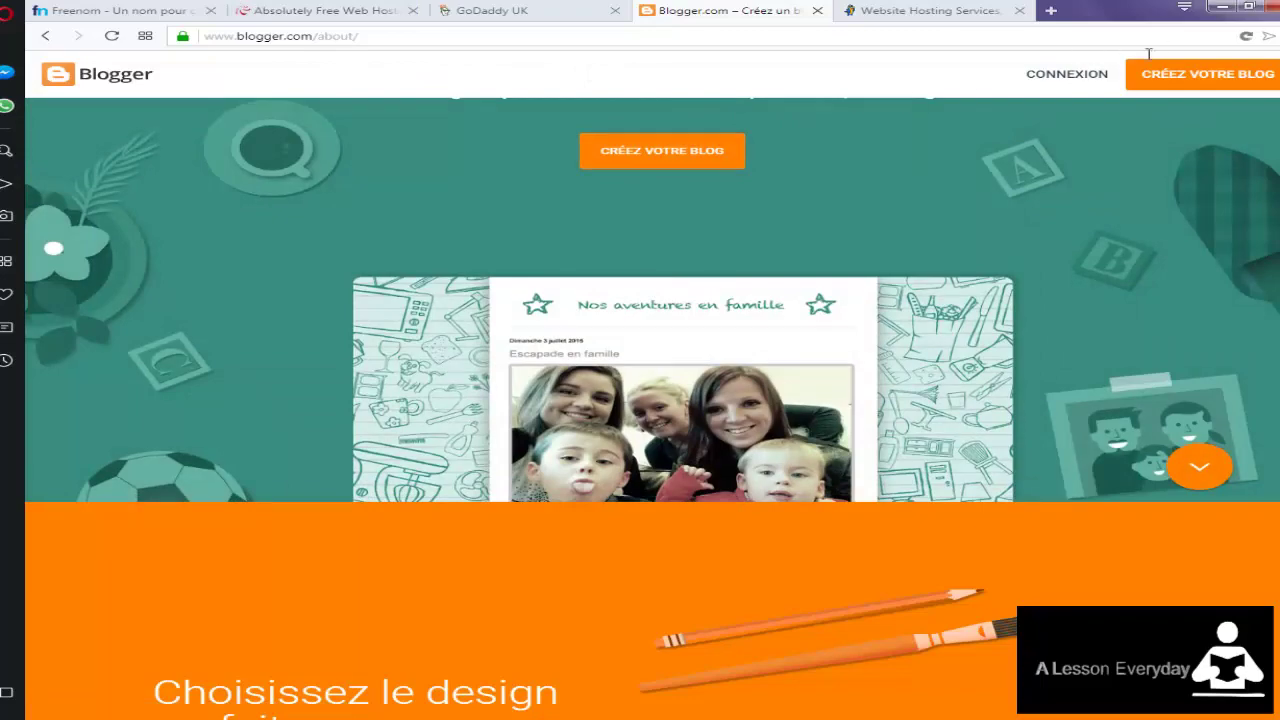
Launch Artisteer 4 and pick a template from the gallery as a new untitled project
left_click(1222, 12)
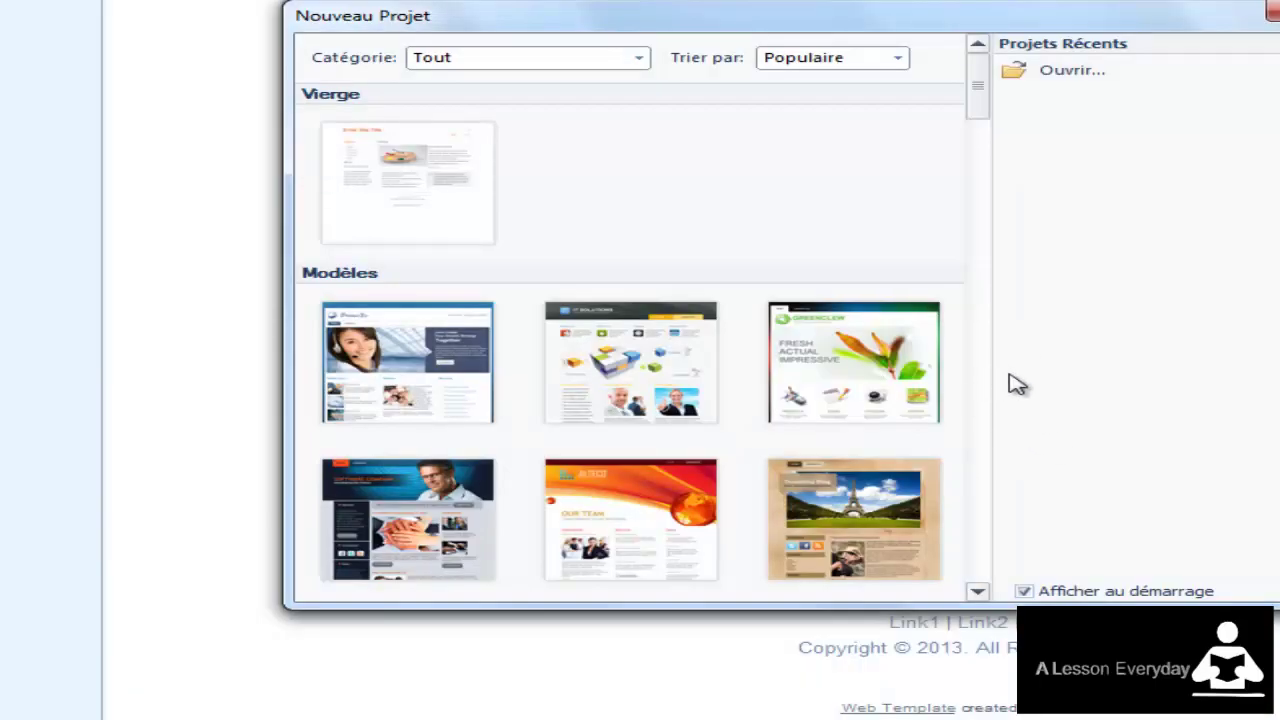
left_click(880, 370)
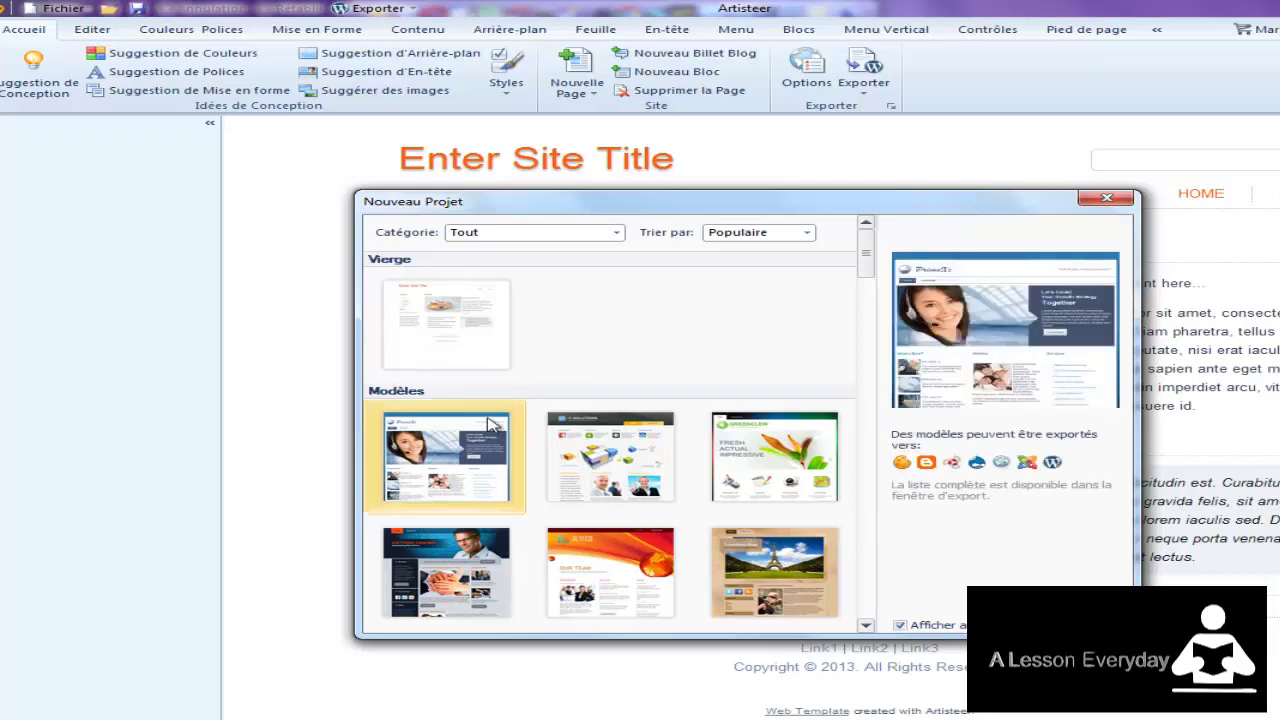
scroll(660, 473, "down", 5)
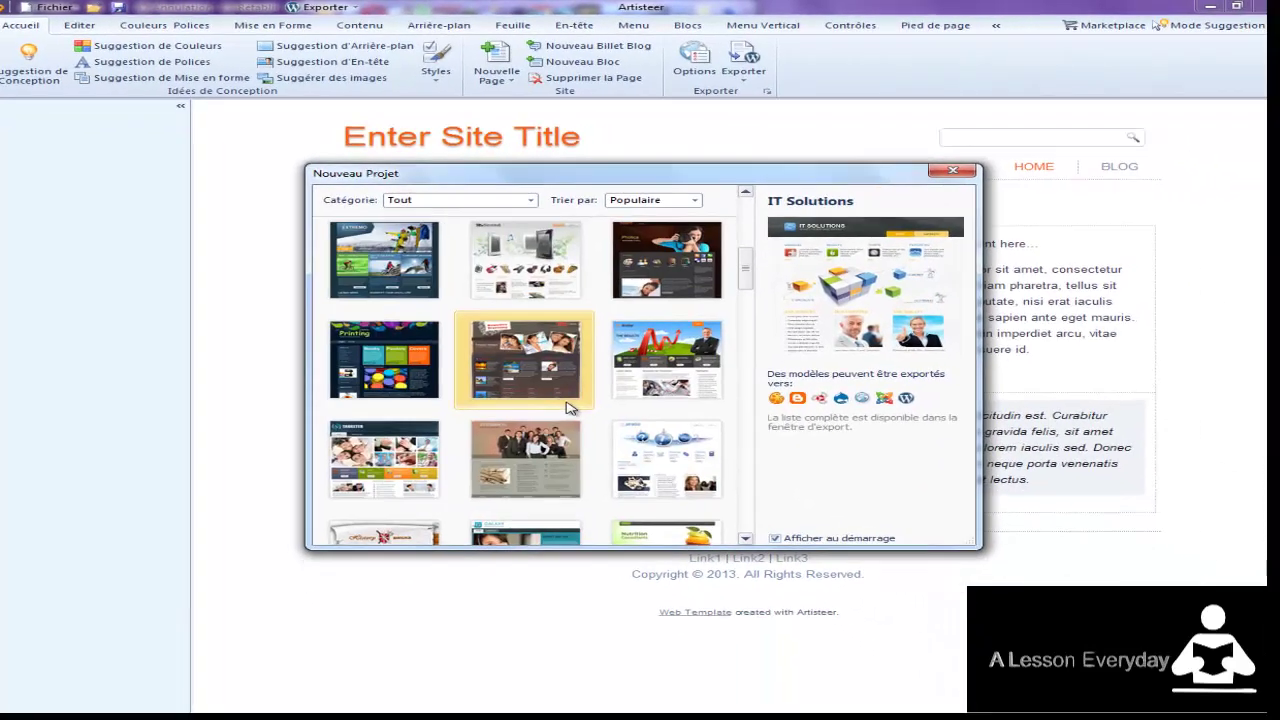
scroll(567, 407, "down", 2)
scroll(393, 427, "up", 2)
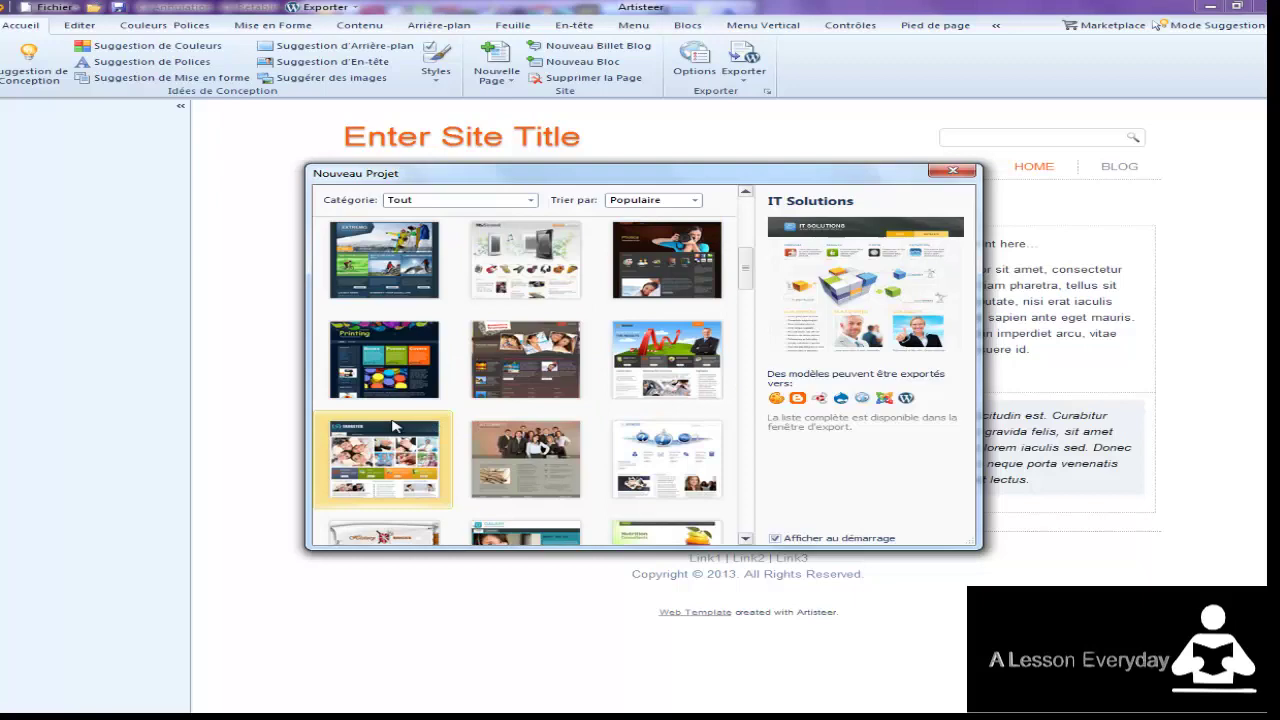
scroll(395, 425, "down", 3)
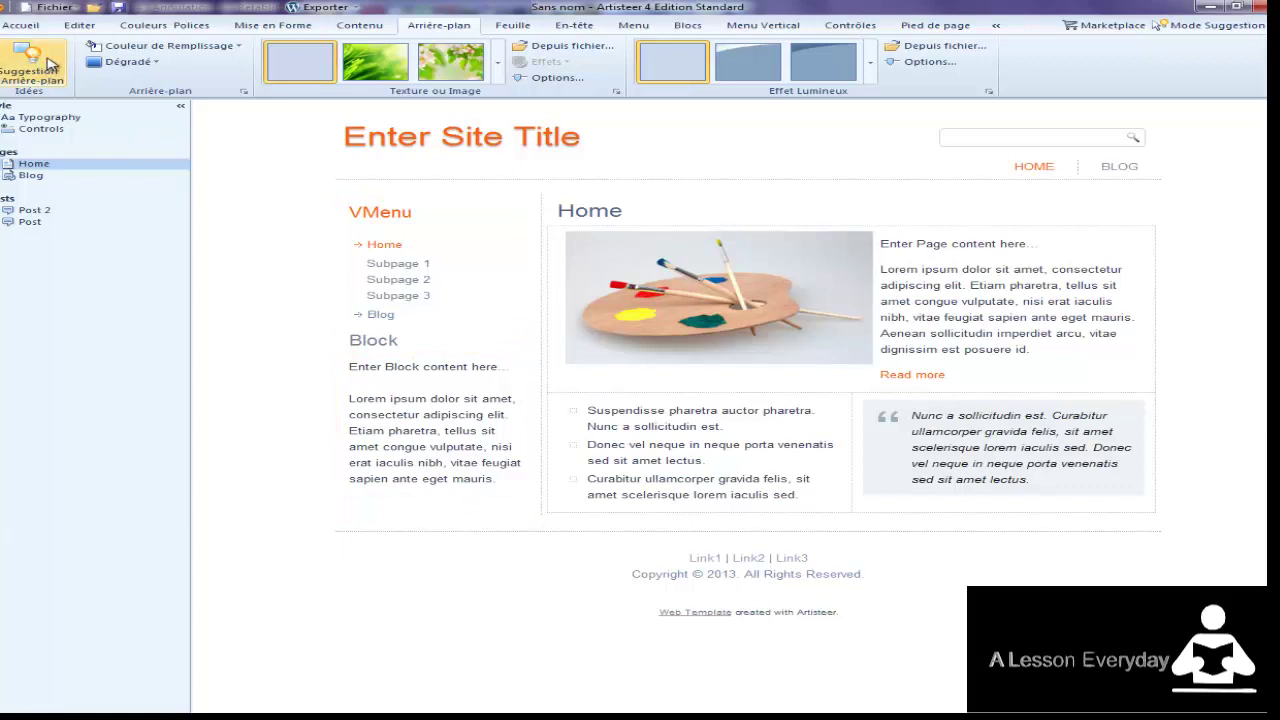
Cycle background suggestions until the page gets a textured grey striped background
left_click(50, 63)
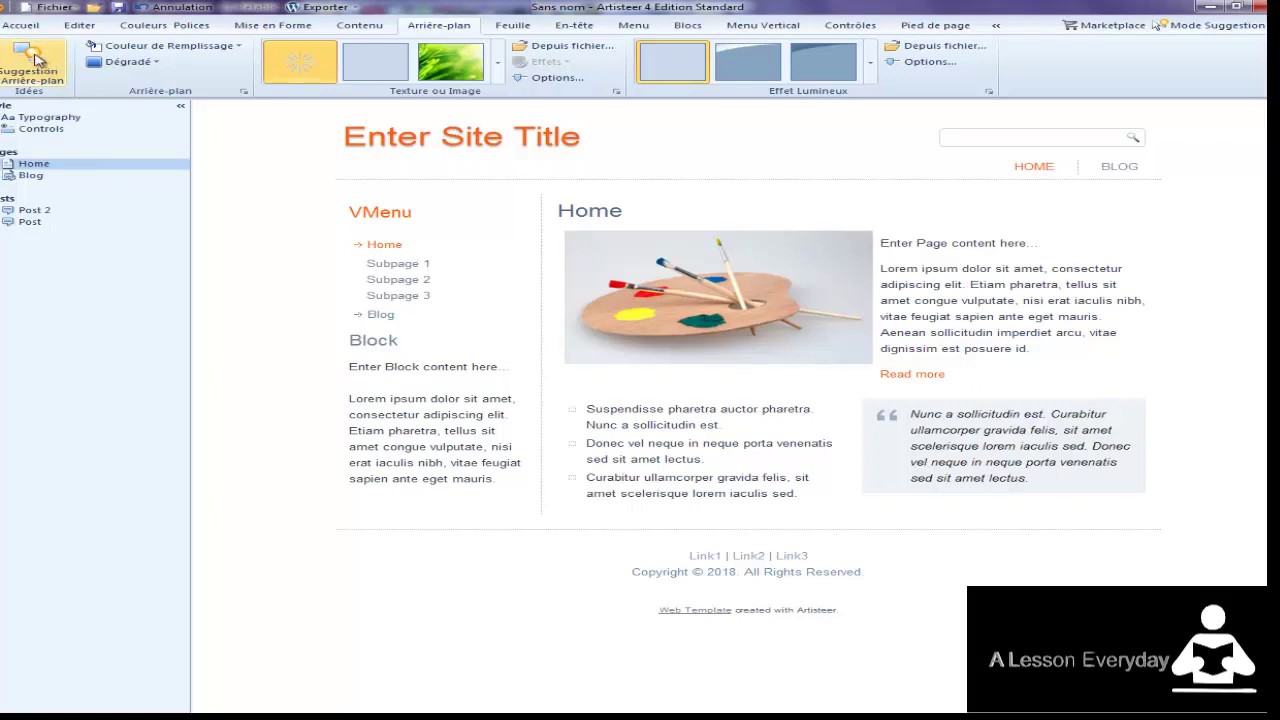
left_click(40, 63)
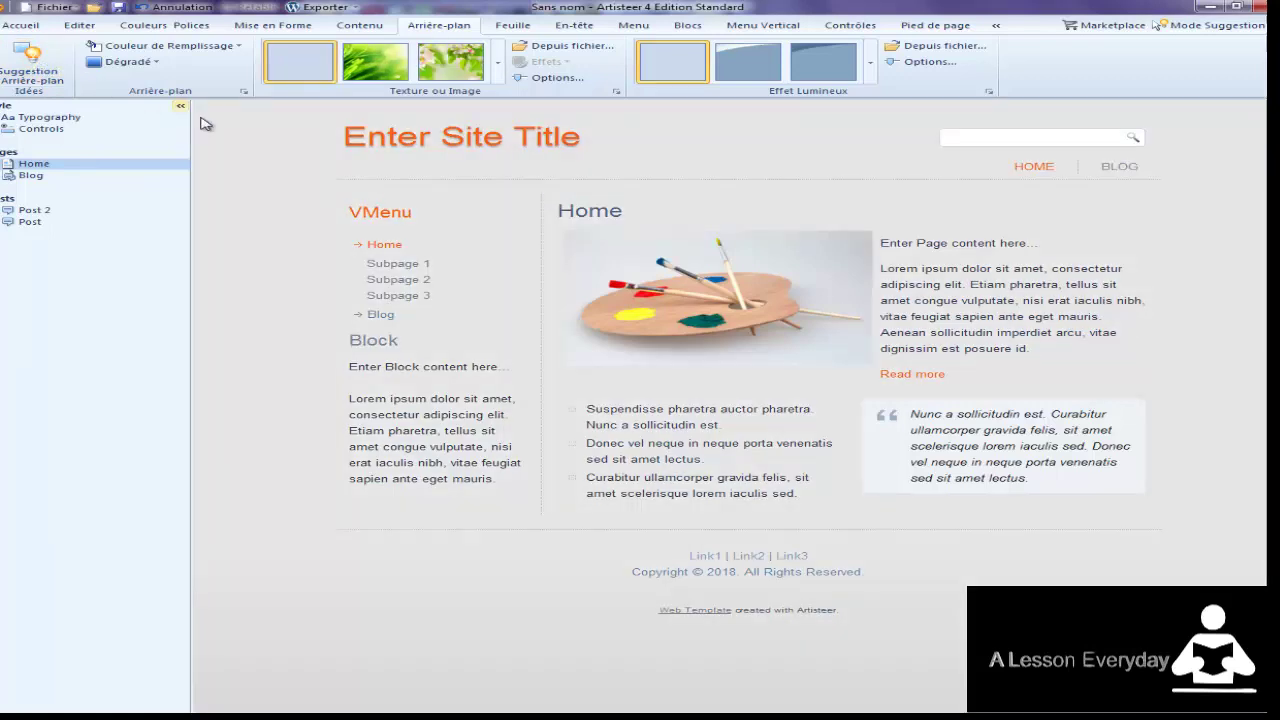
left_click(55, 78)
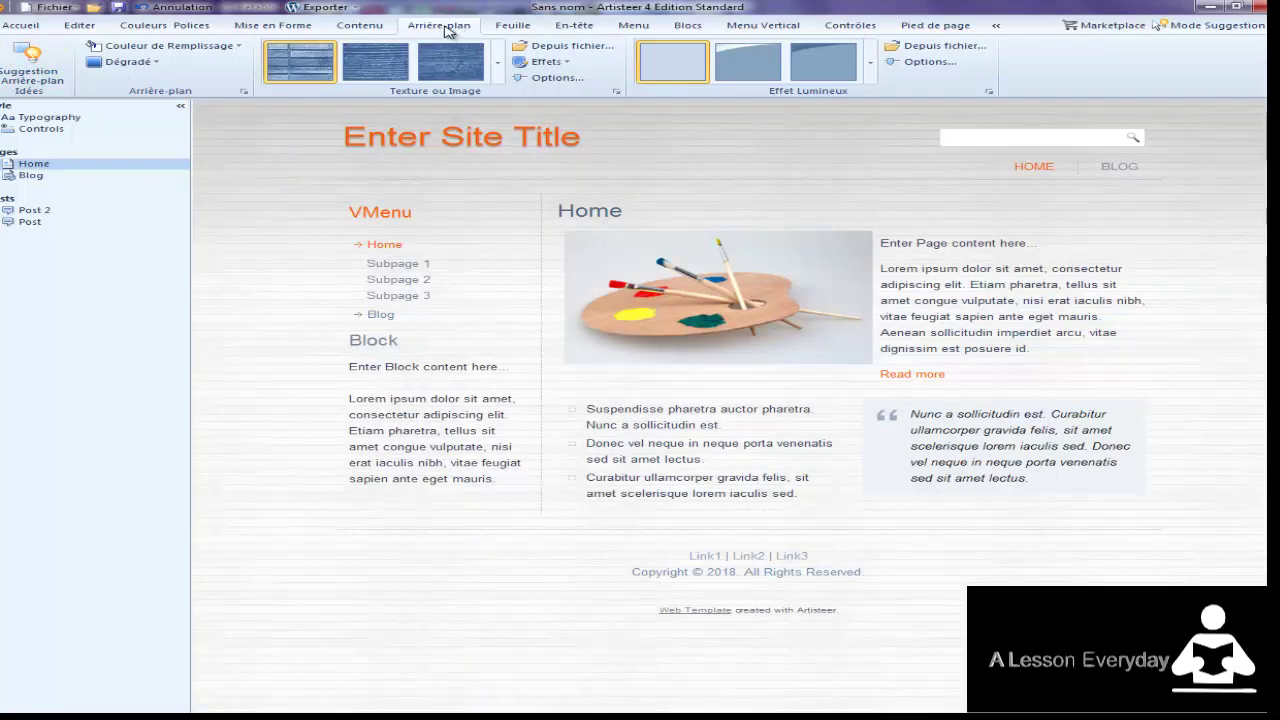
Apply a suggested muted grey colour scheme with purple links and hide the pages panel
left_click(181, 30)
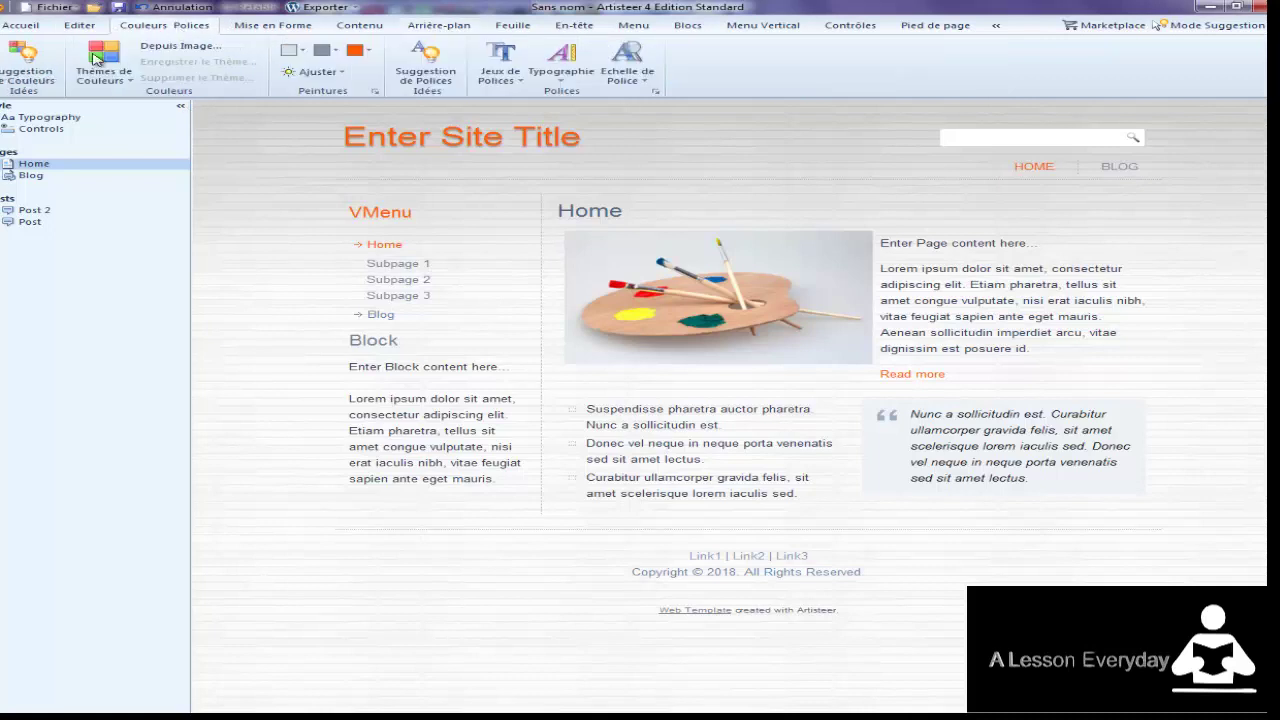
left_click(44, 63)
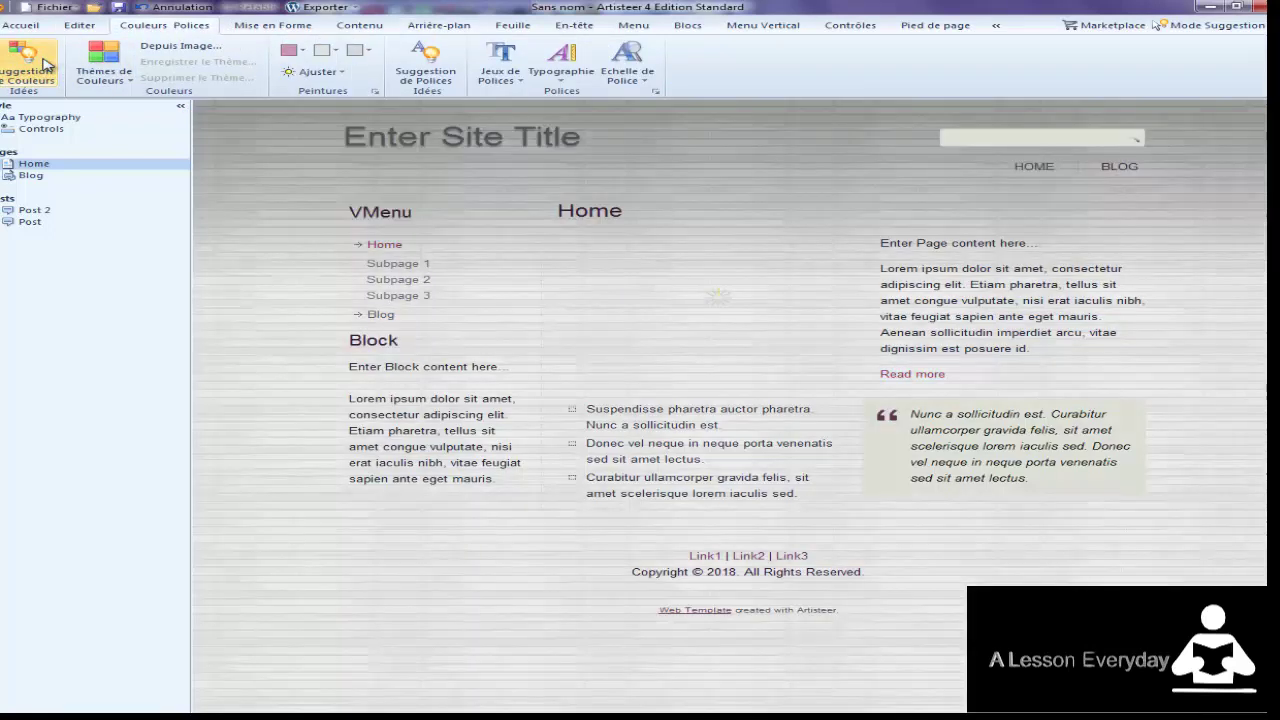
left_click(180, 108)
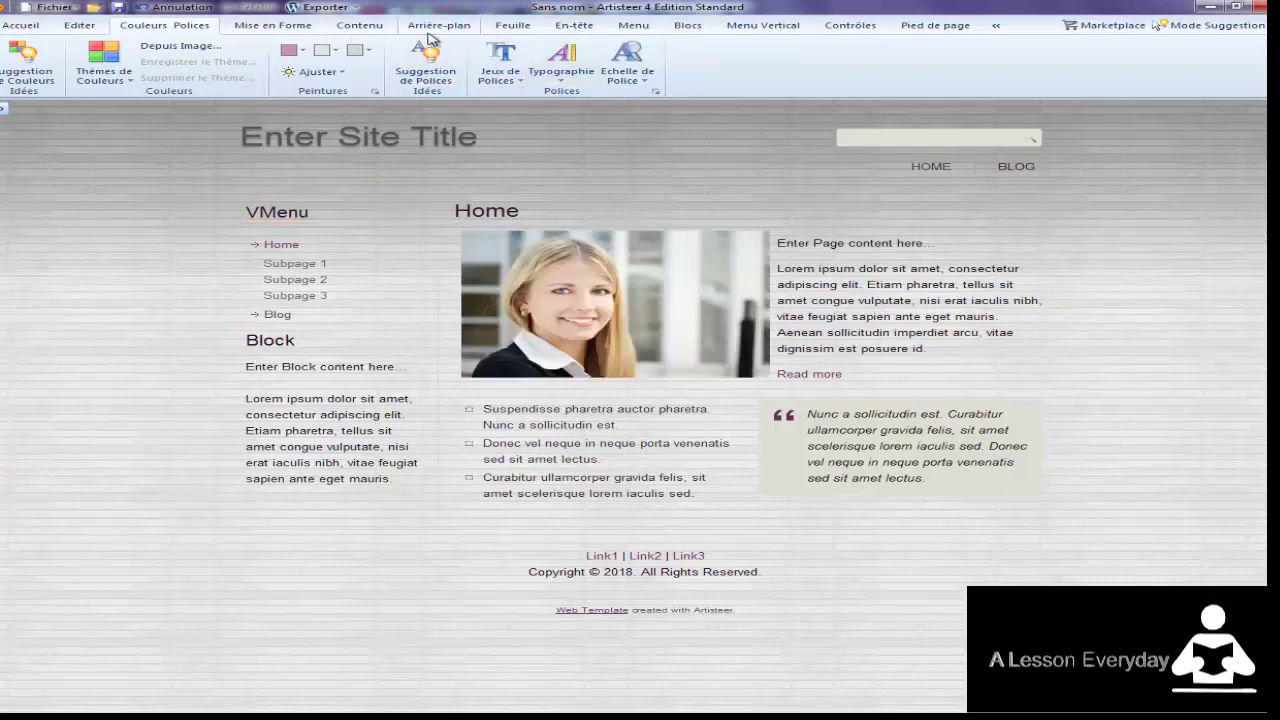
Replace the Enter Site Title text with 'A lesson everyday' and apply a purple streaked header image
left_click(471, 141)
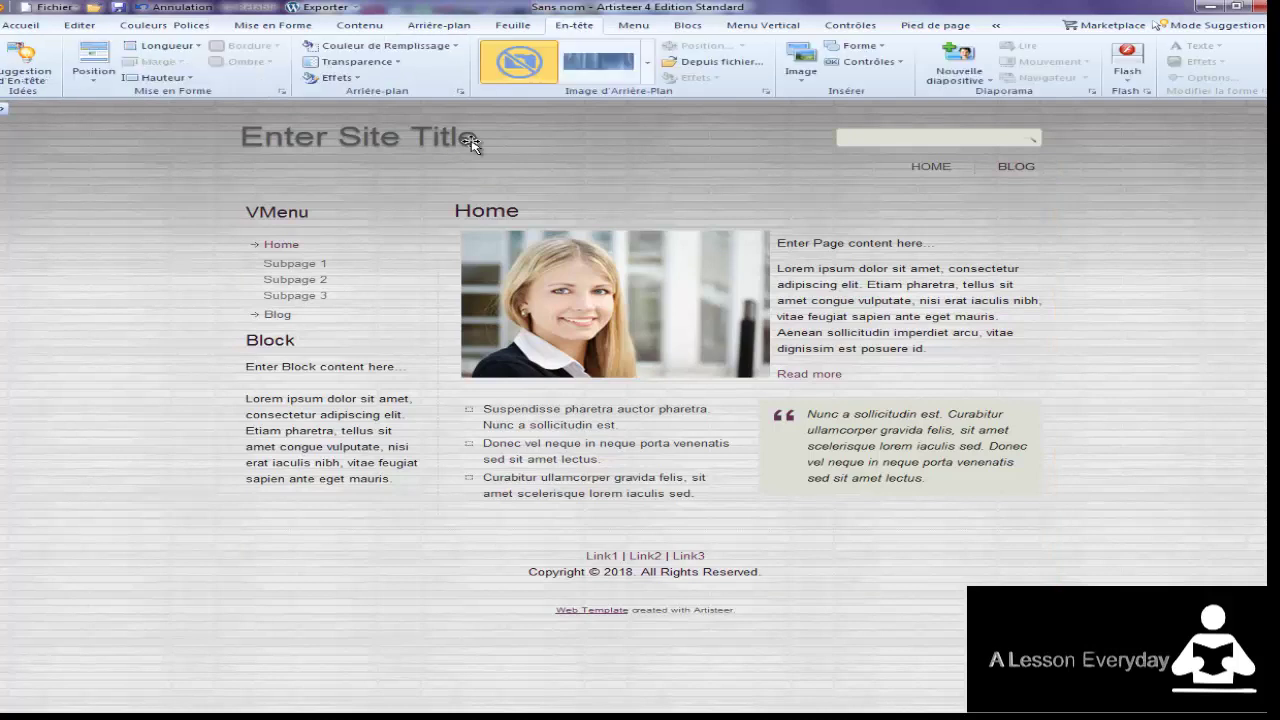
left_click(468, 139)
double_click(467, 138)
left_click_drag(470, 138, 240, 137)
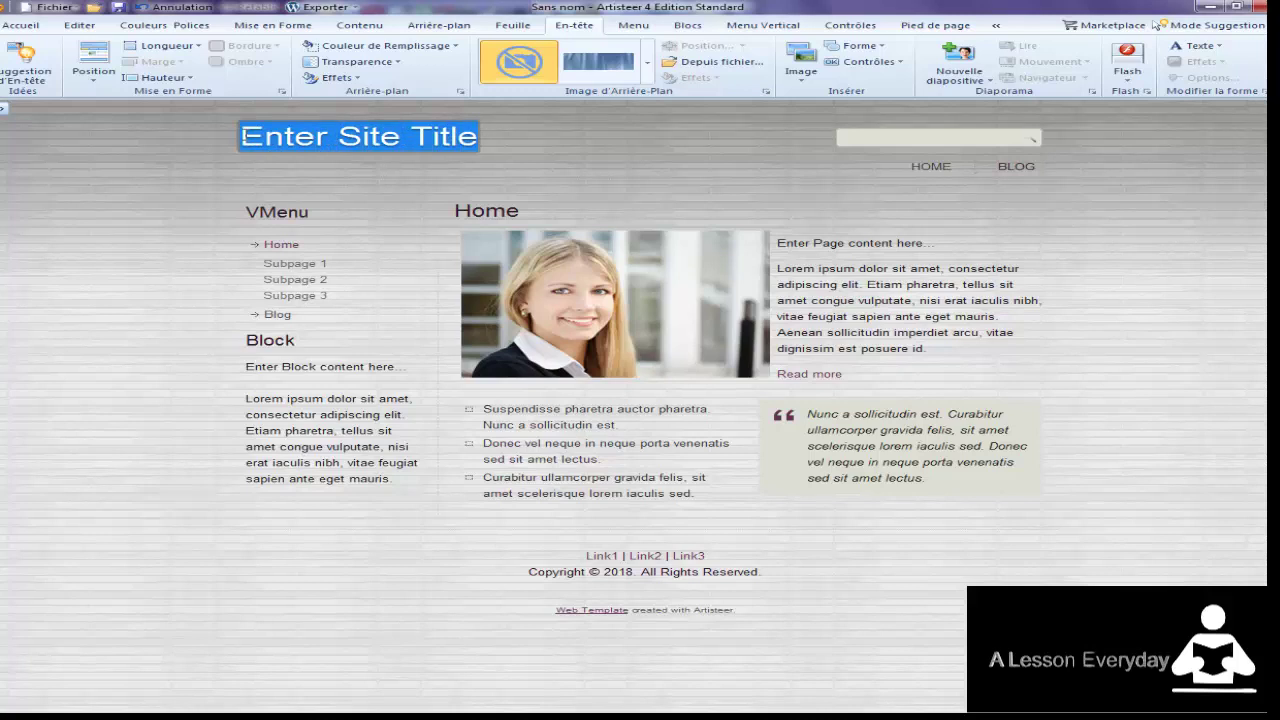
type("E")
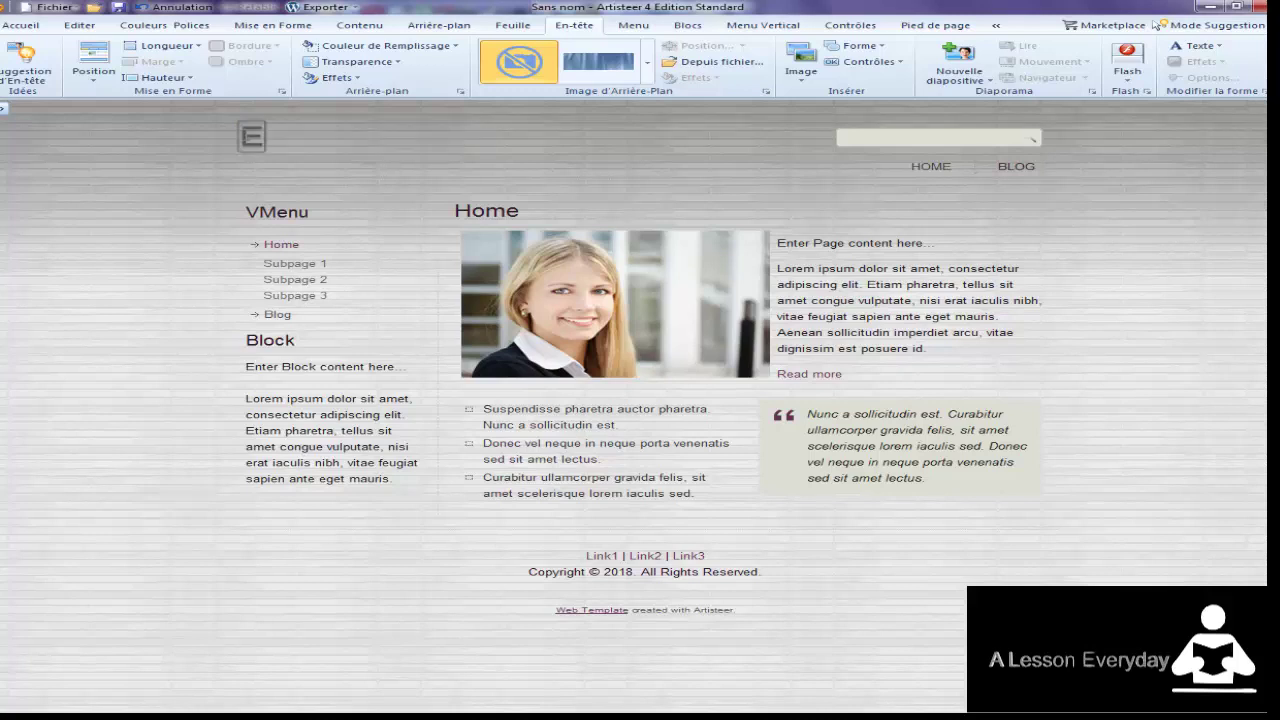
type("A lesson everyday")
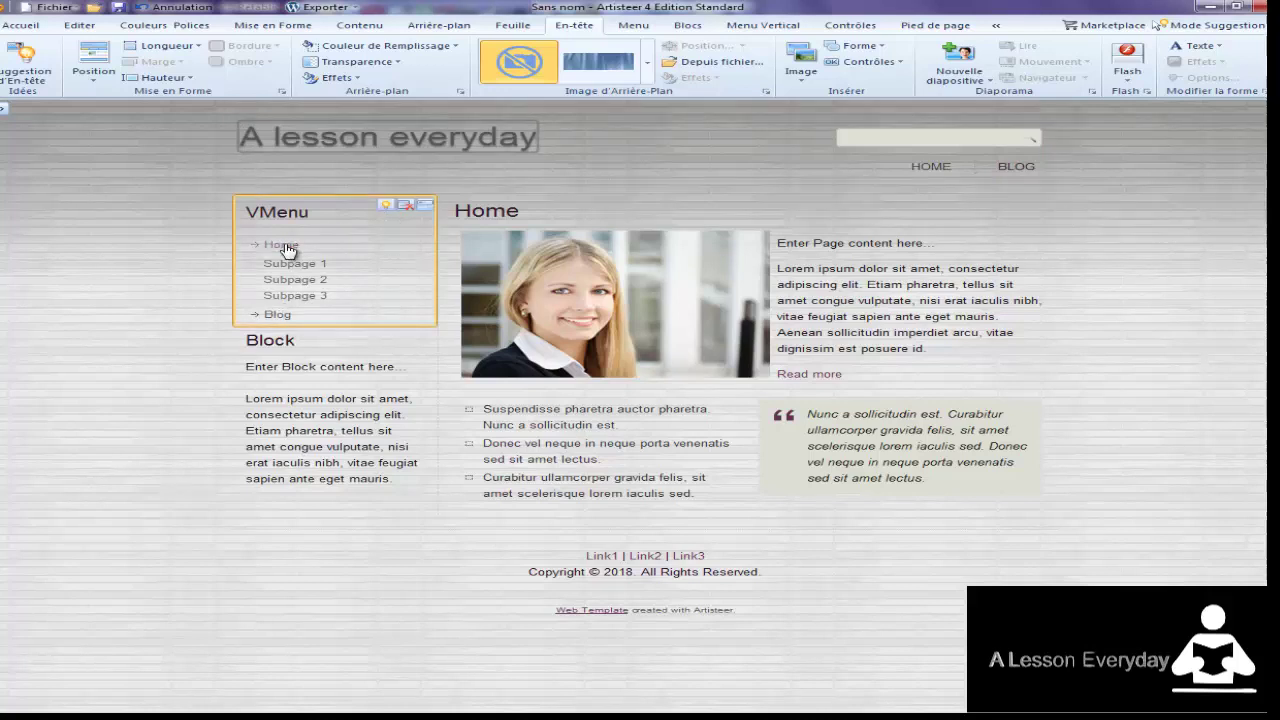
left_click(649, 78)
left_click(597, 152)
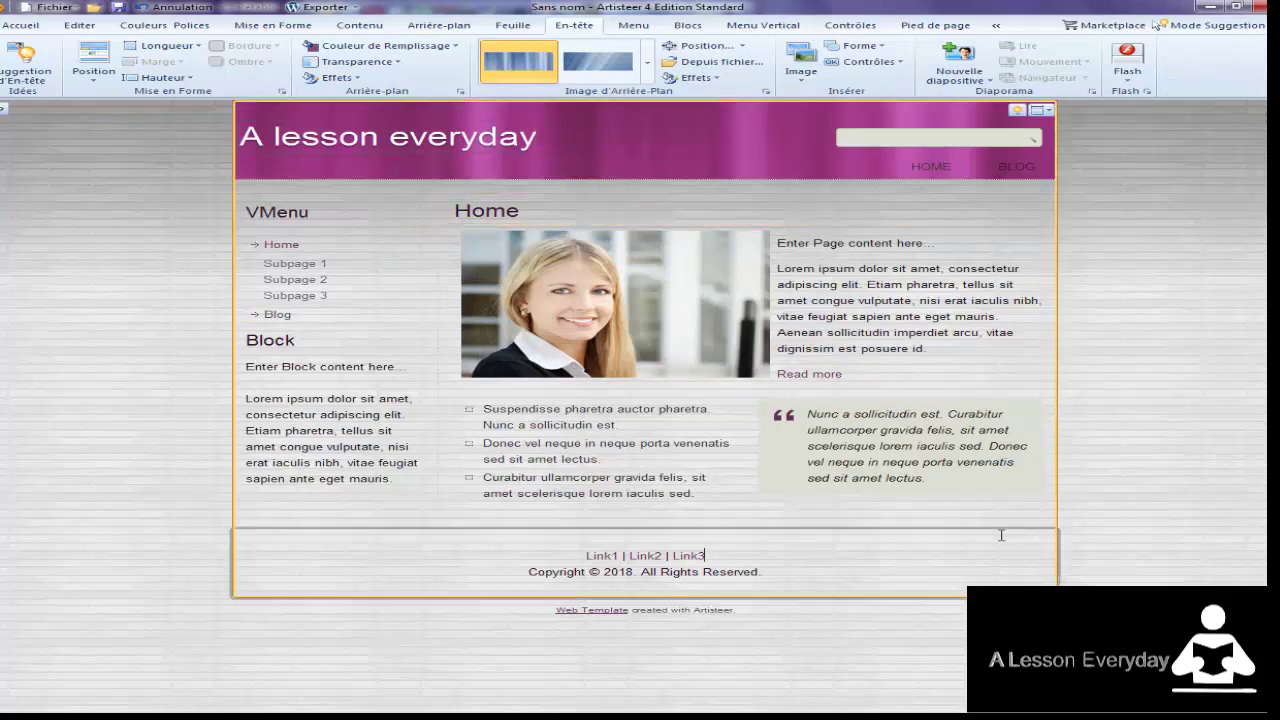
Restyle the content block with a suggestion, then try and undo another page background suggestion
left_click(1000, 531)
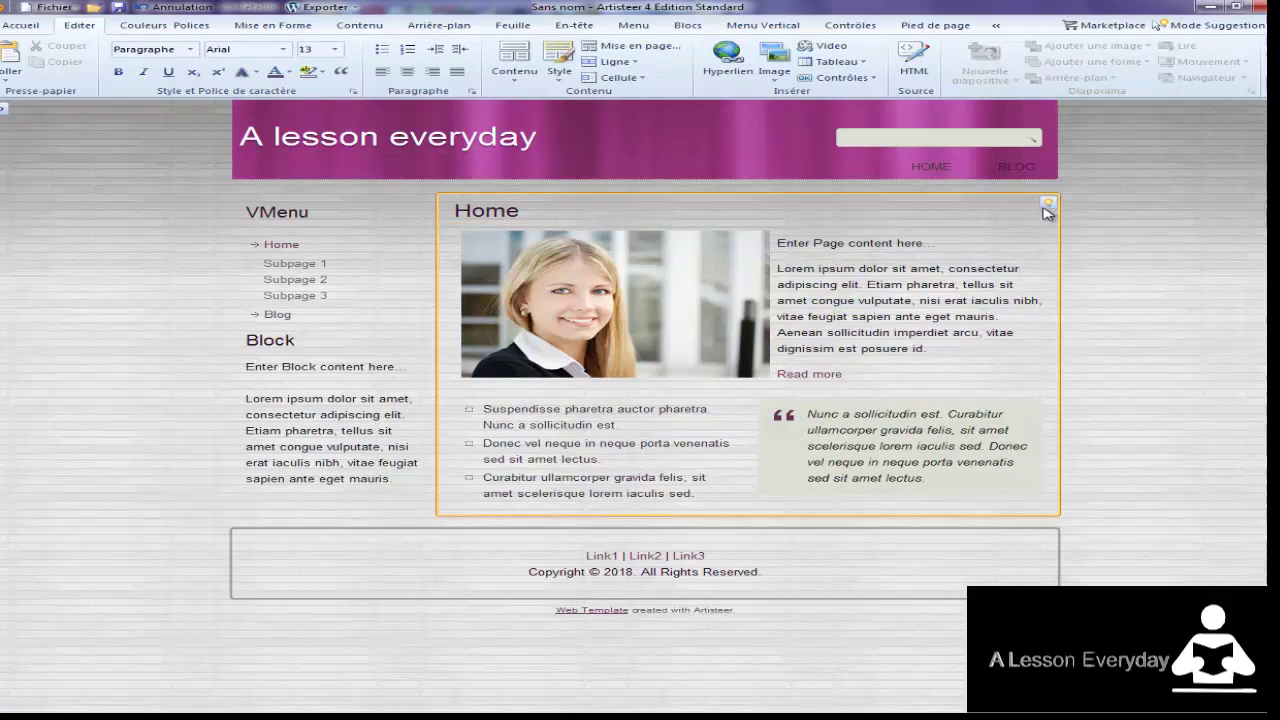
left_click(1049, 208)
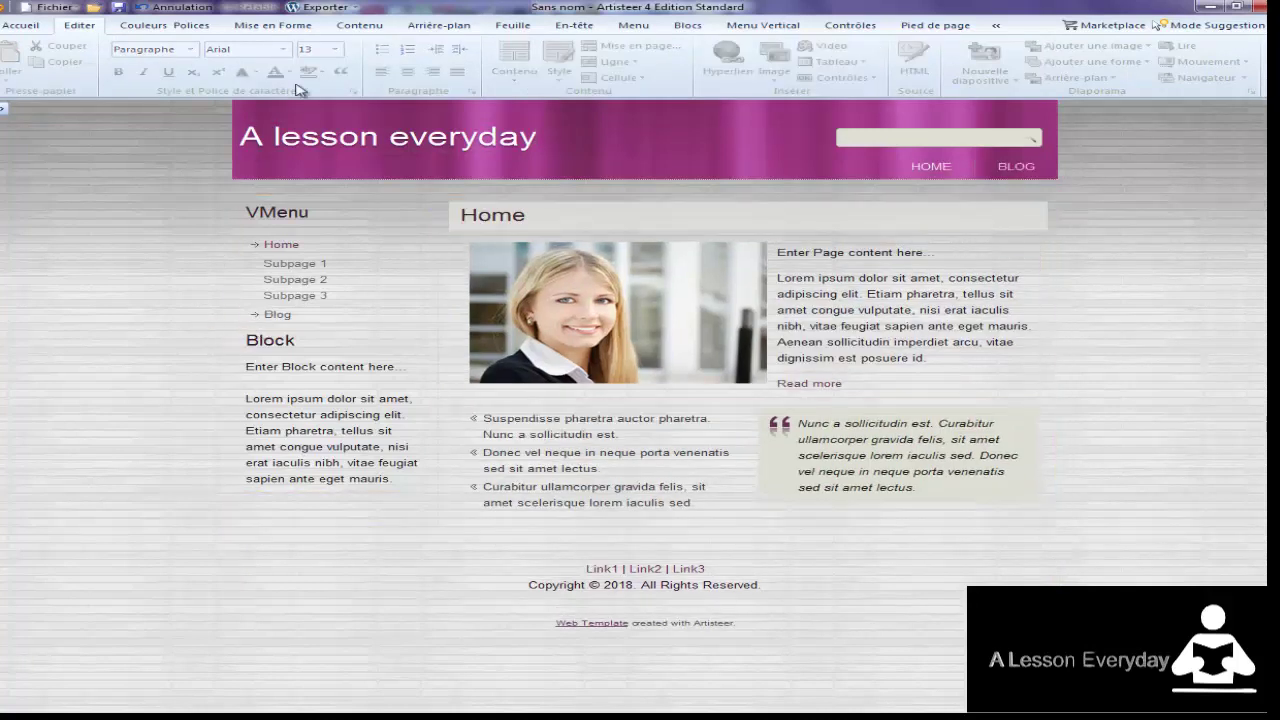
left_click(90, 298)
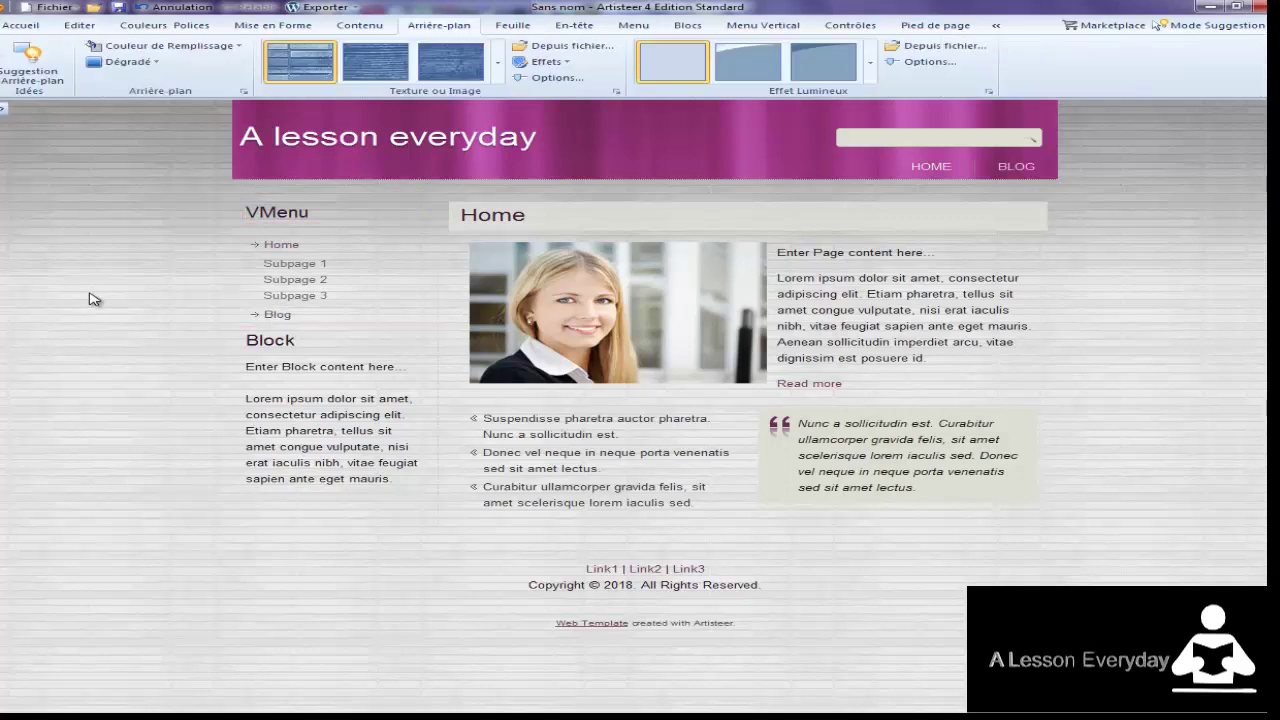
left_click(40, 62)
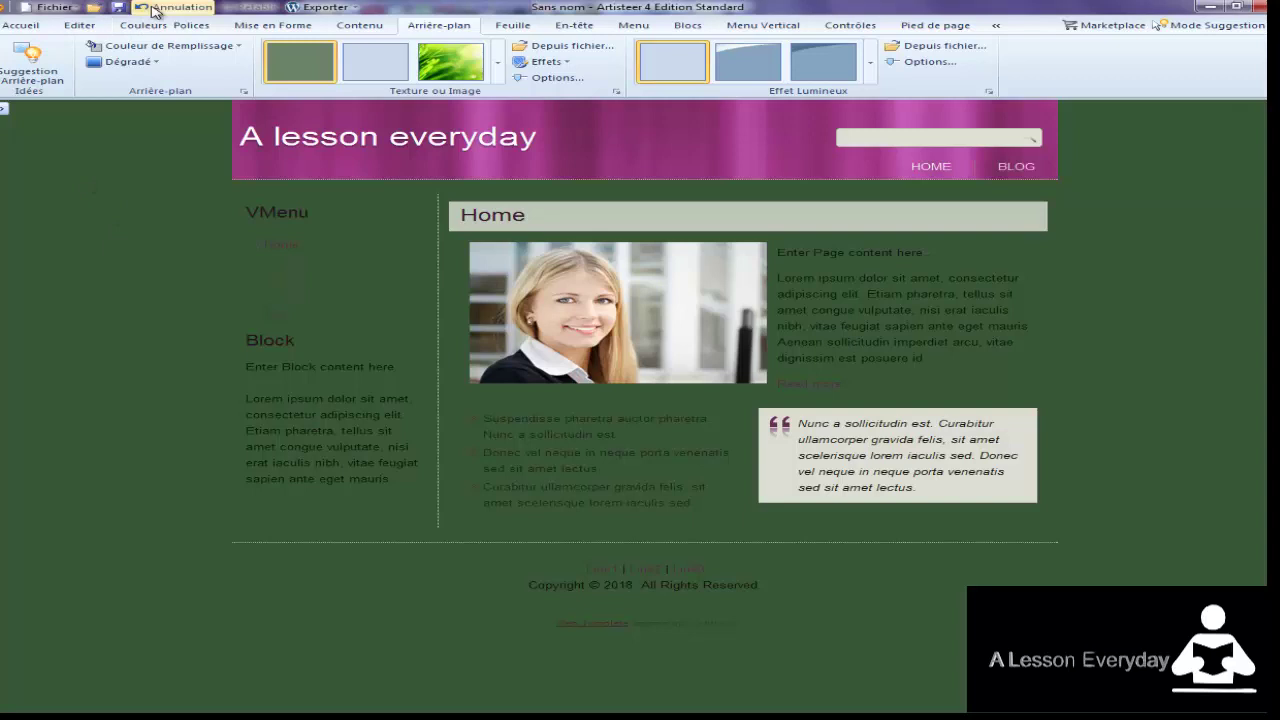
left_click(153, 10)
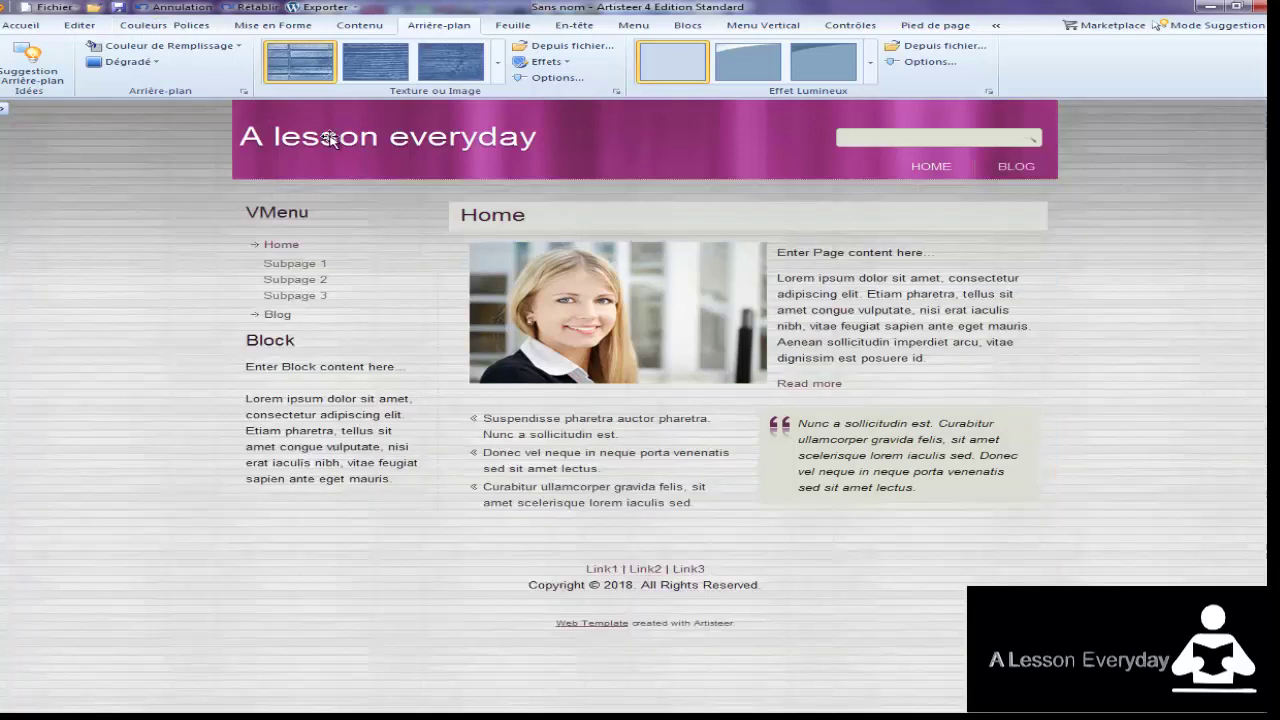
left_click(355, 8)
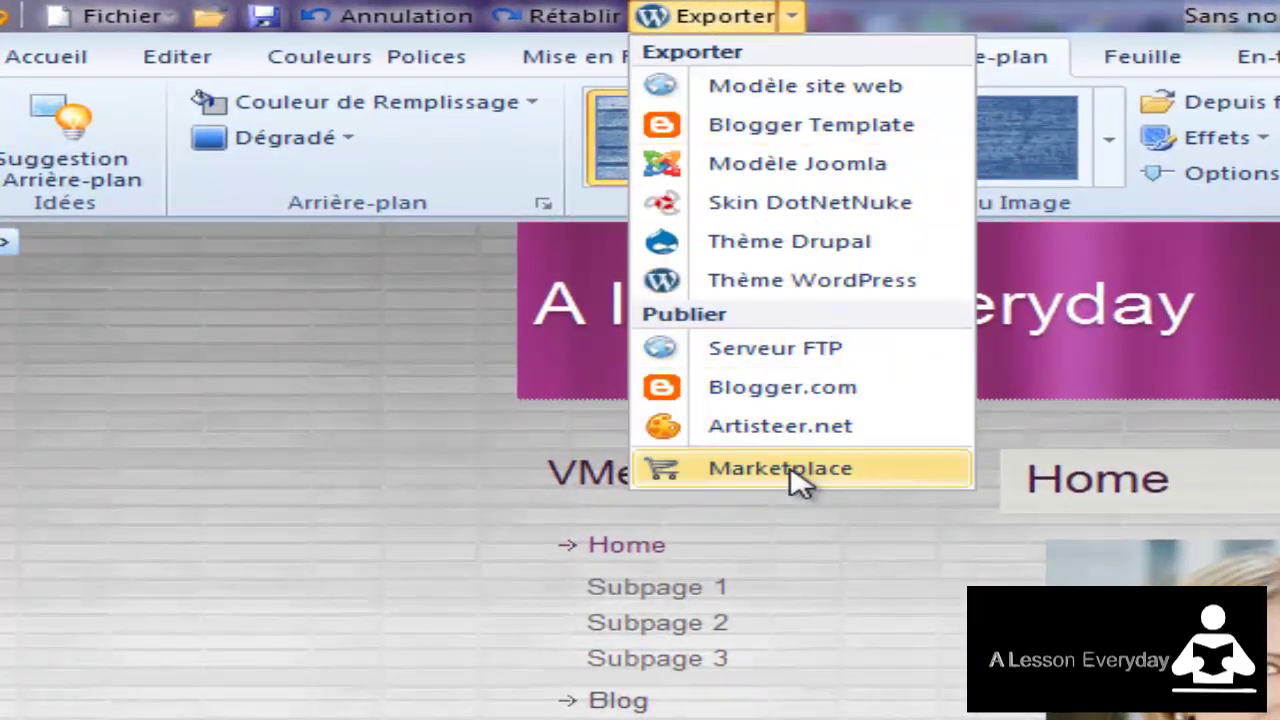
left_click(845, 285)
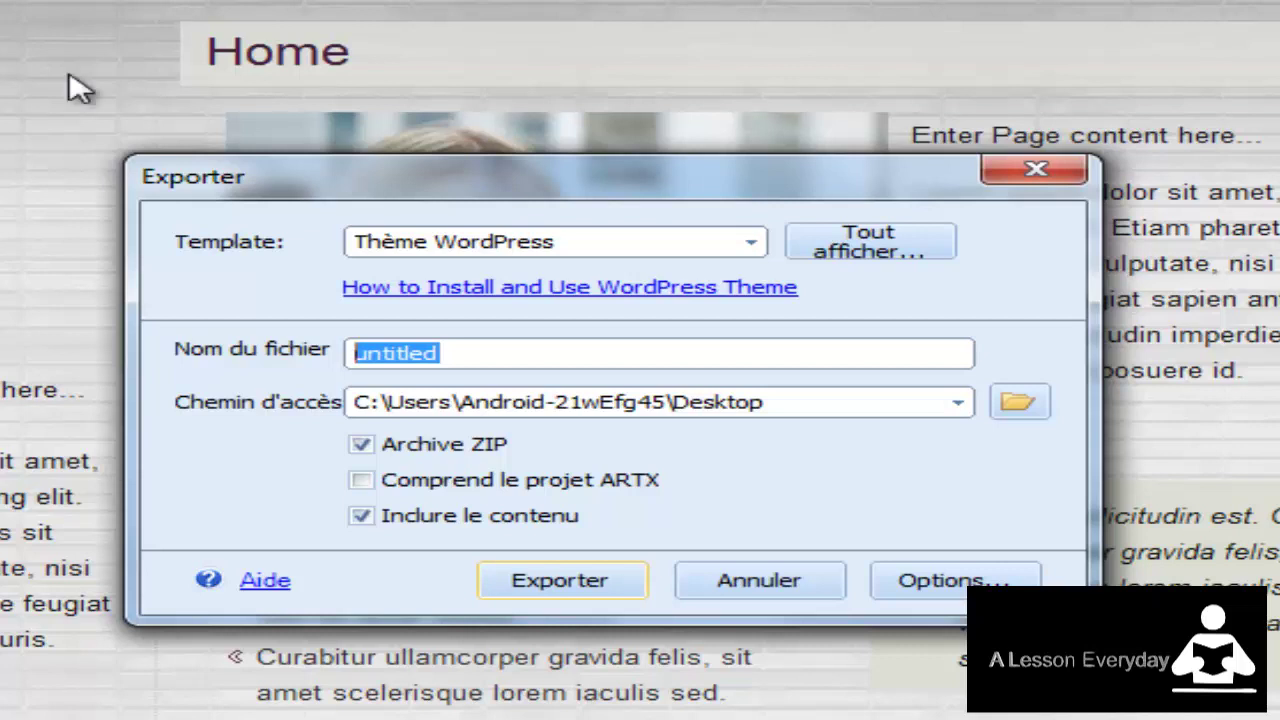
left_click(1012, 172)
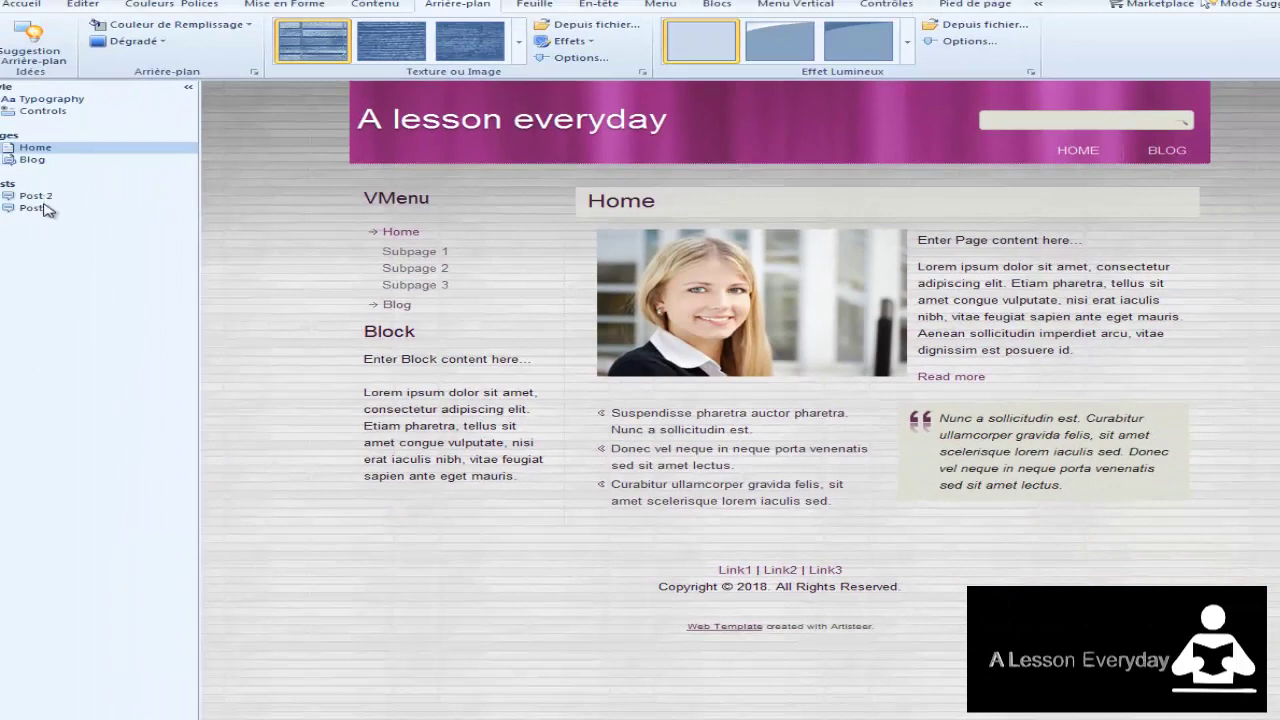
Collapse the Pages panel and select the entire quote paragraph on the Home page for editing
left_click(188, 87)
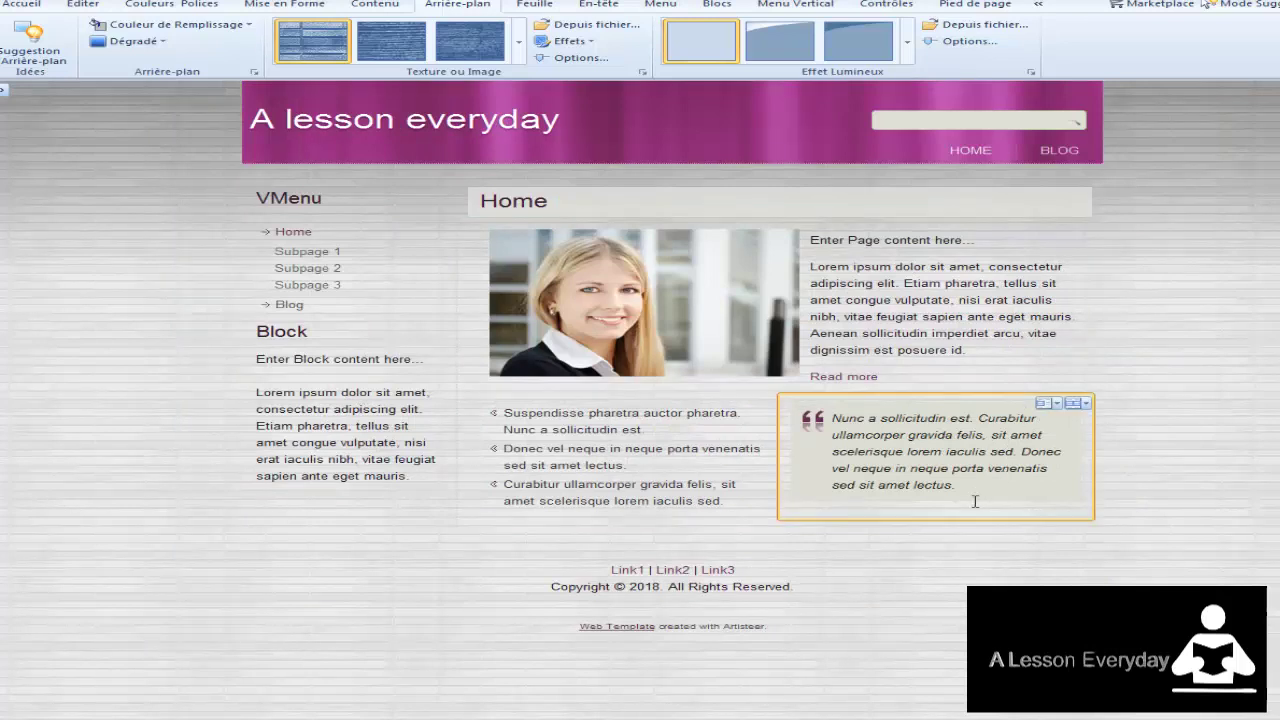
left_click_drag(958, 485, 788, 415)
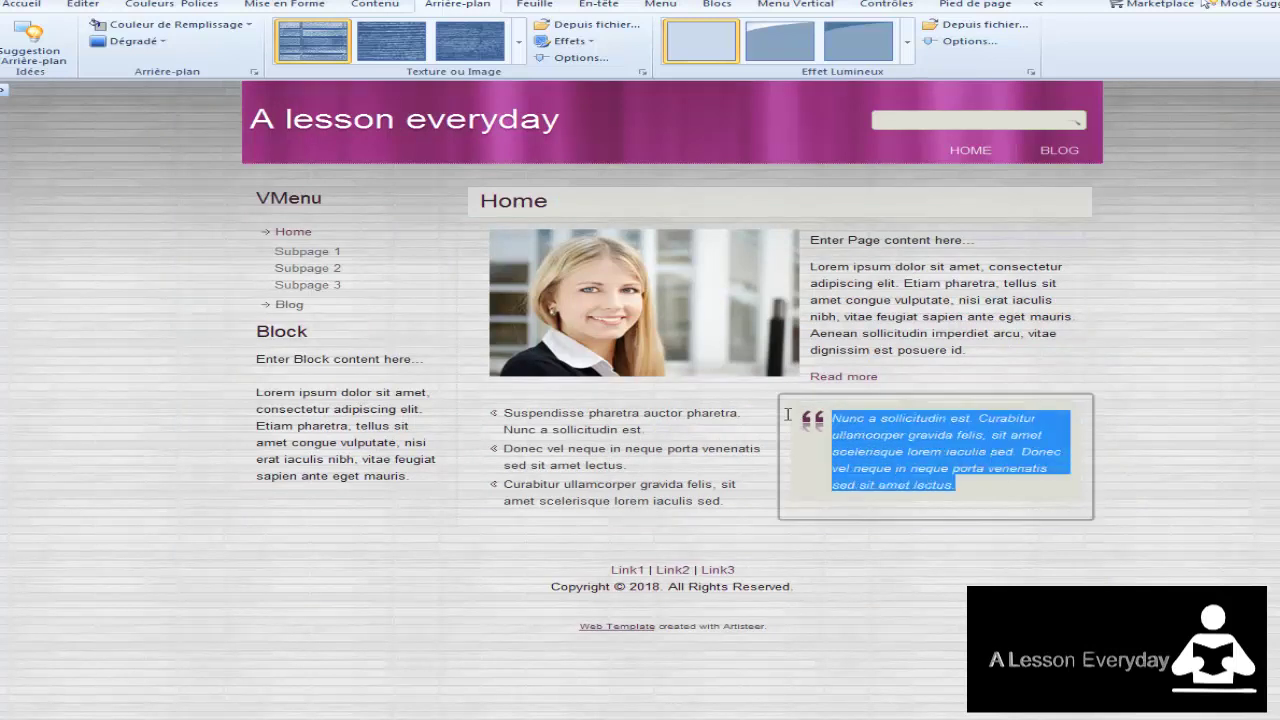
left_click(907, 470)
left_click_drag(956, 485, 835, 418)
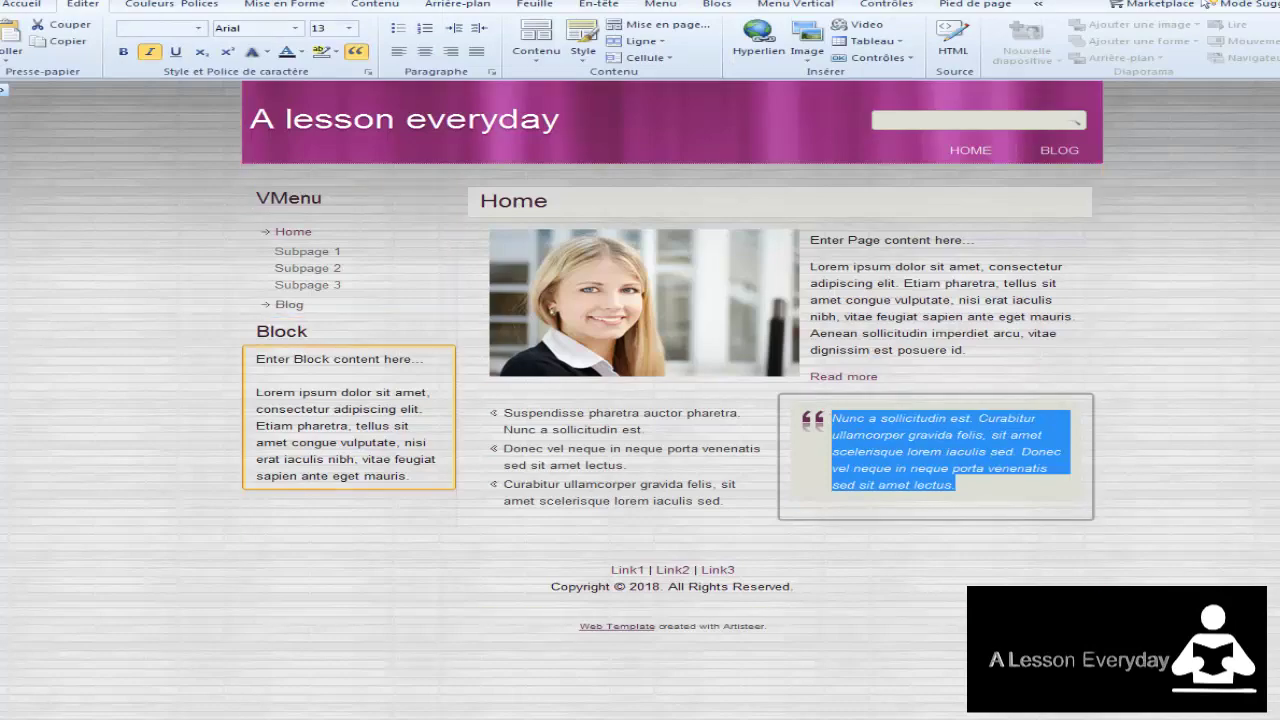